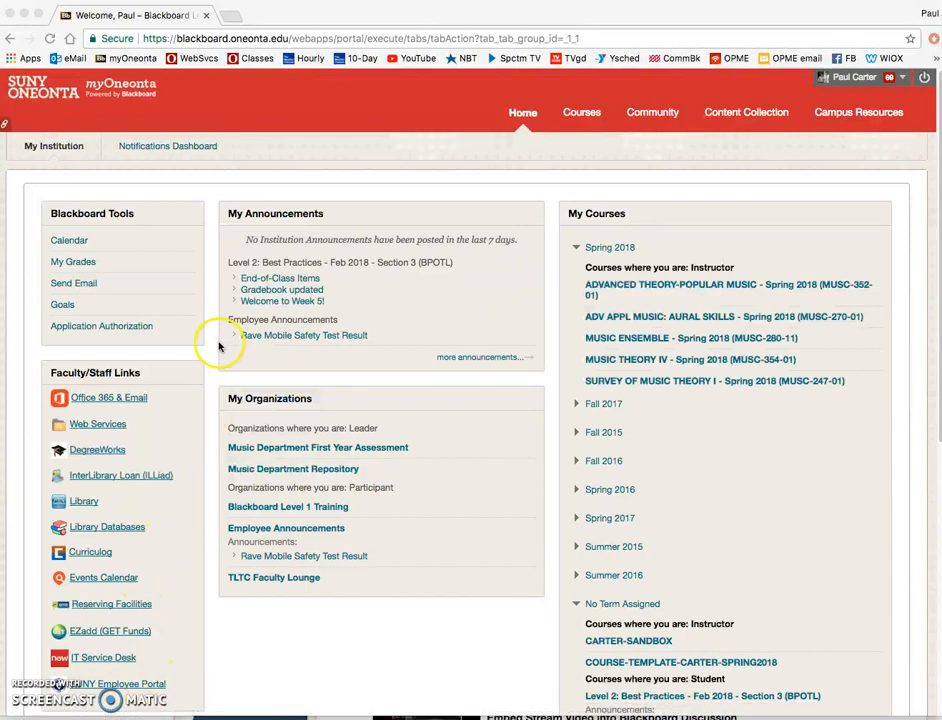
# Open the Spring 2018 course template's discussion board and start creating a new forum
pyautogui.click(703, 662)
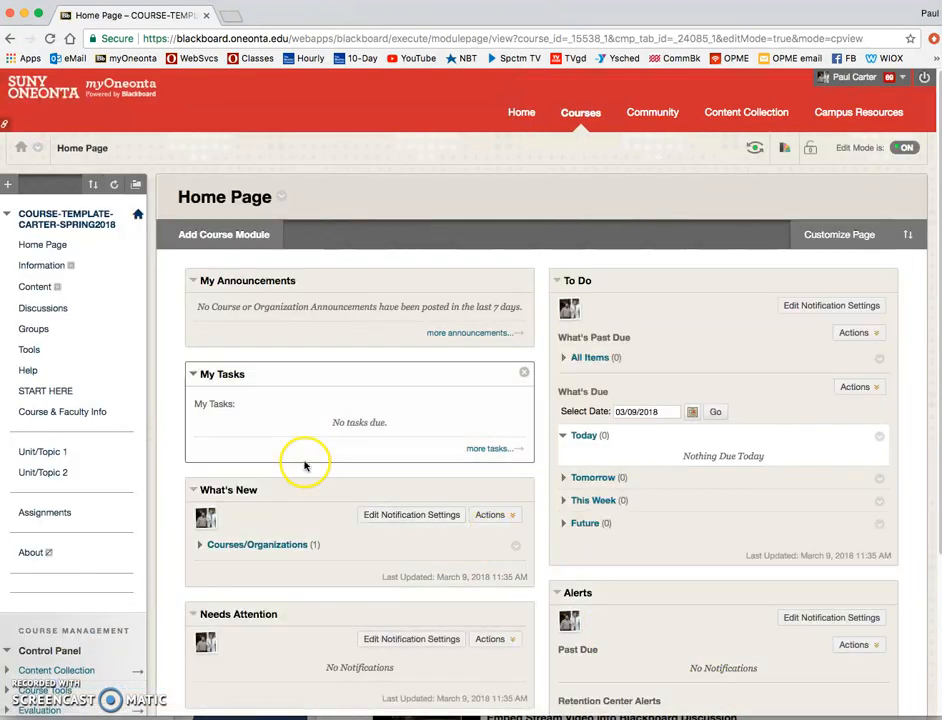
pyautogui.click(48, 311)
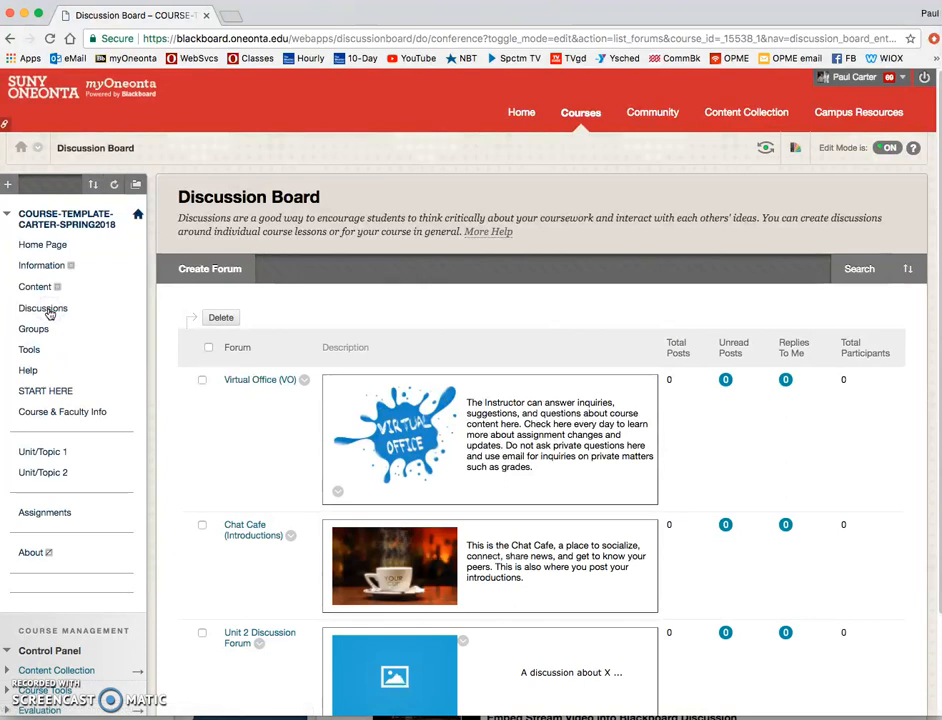
pyautogui.click(186, 269)
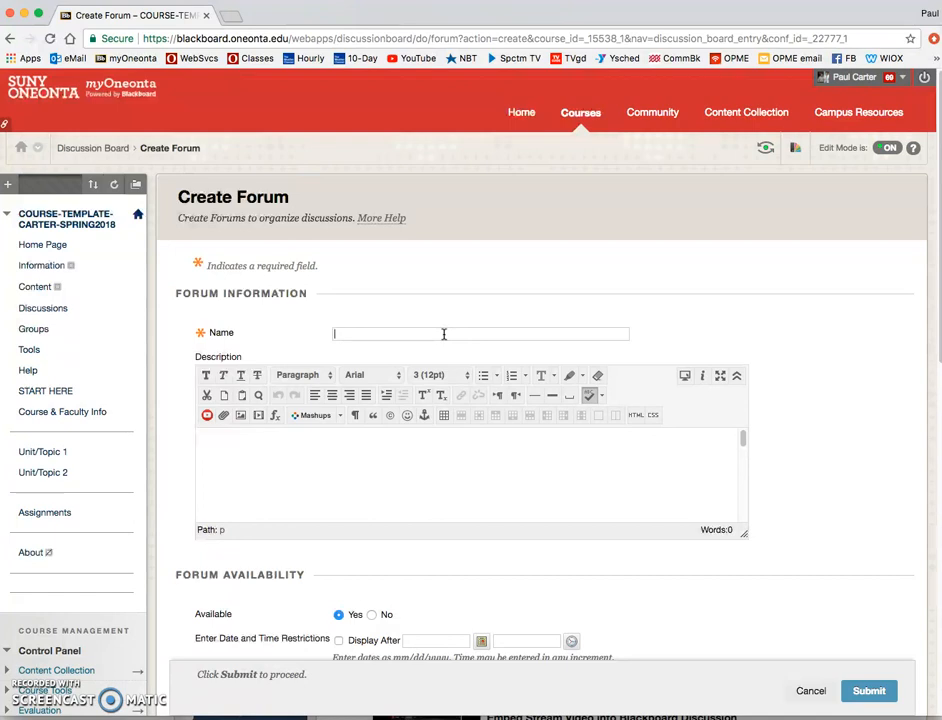
# Name the new forum "Unsung Hero Discussion"
pyautogui.click(444, 334)
pyautogui.write('Un')
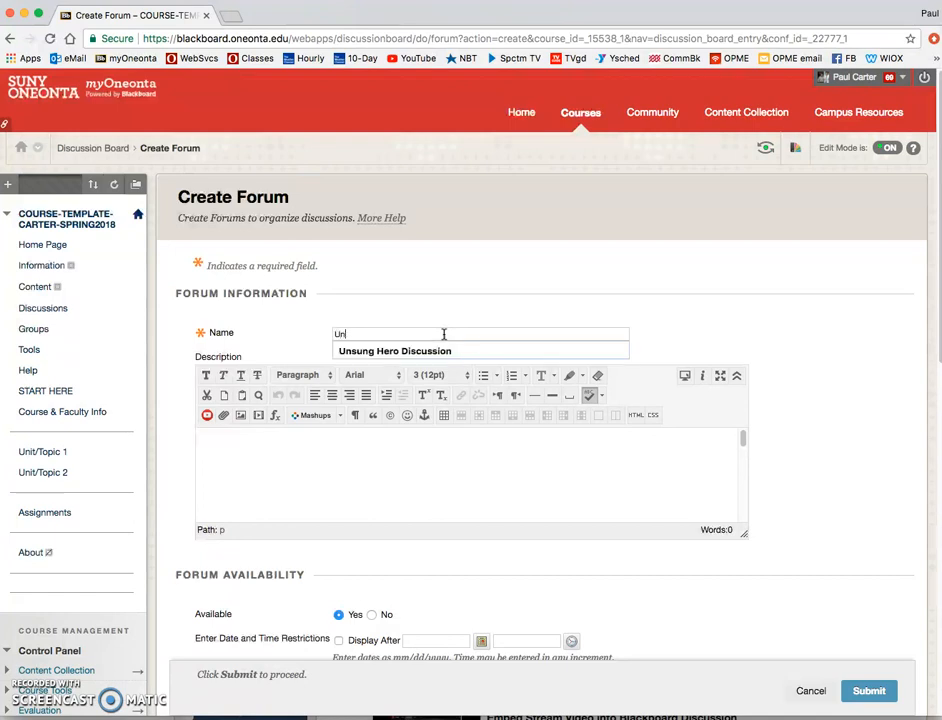
pyautogui.write('sung Here')
pyautogui.press('BackSpace')
pyautogui.click(442, 353)
# Paste the copied assignment text about under-recognized music artists into the forum's description
pyautogui.click(435, 458)
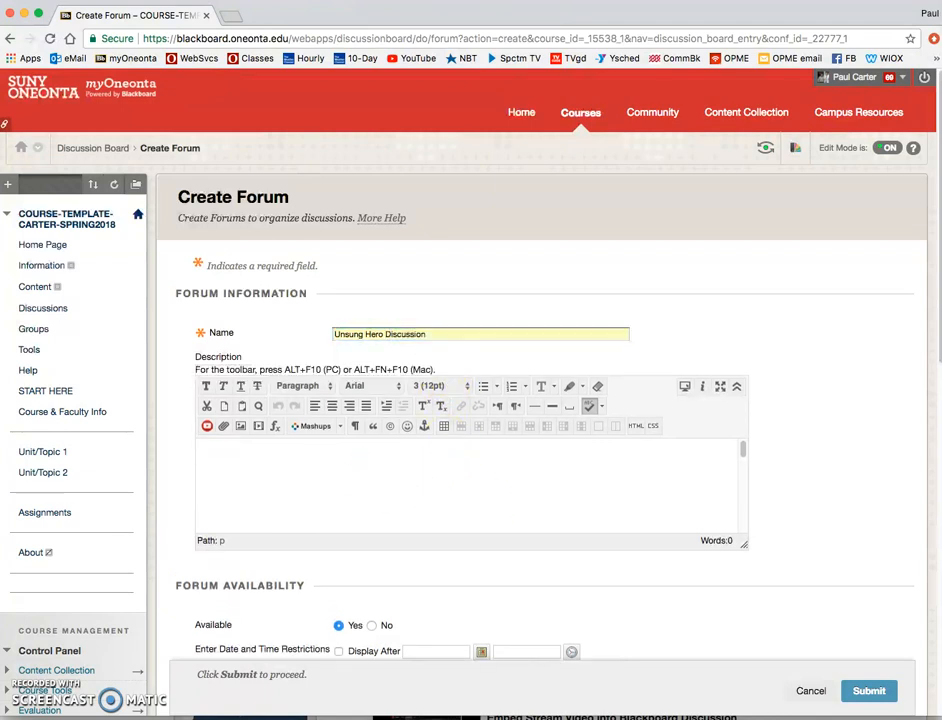
pyautogui.press('super+Tab')
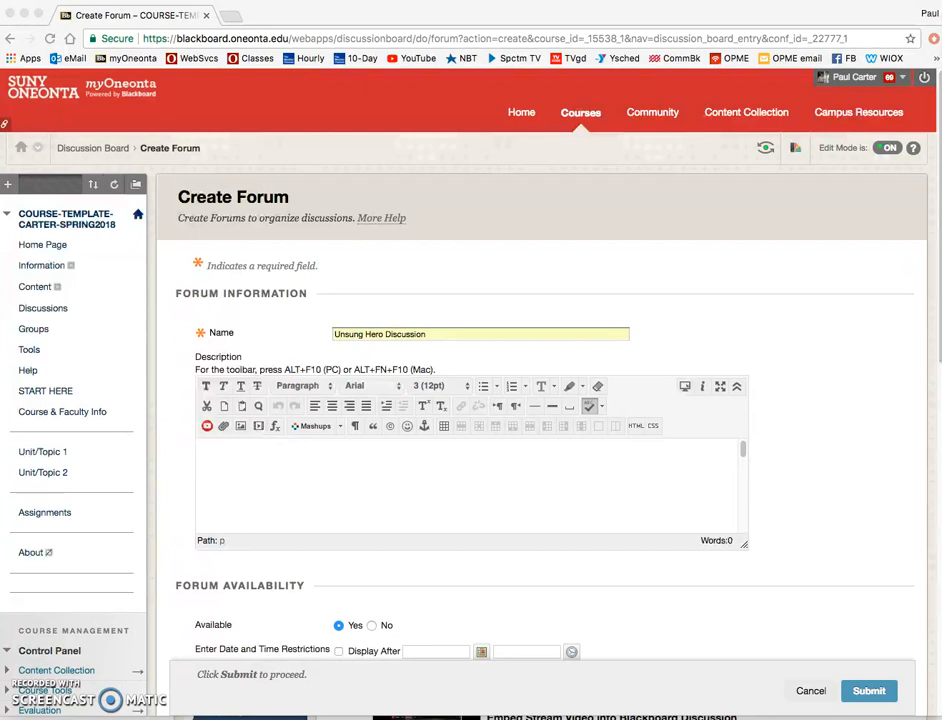
pyautogui.click(322, 474)
pyautogui.press('super+v')
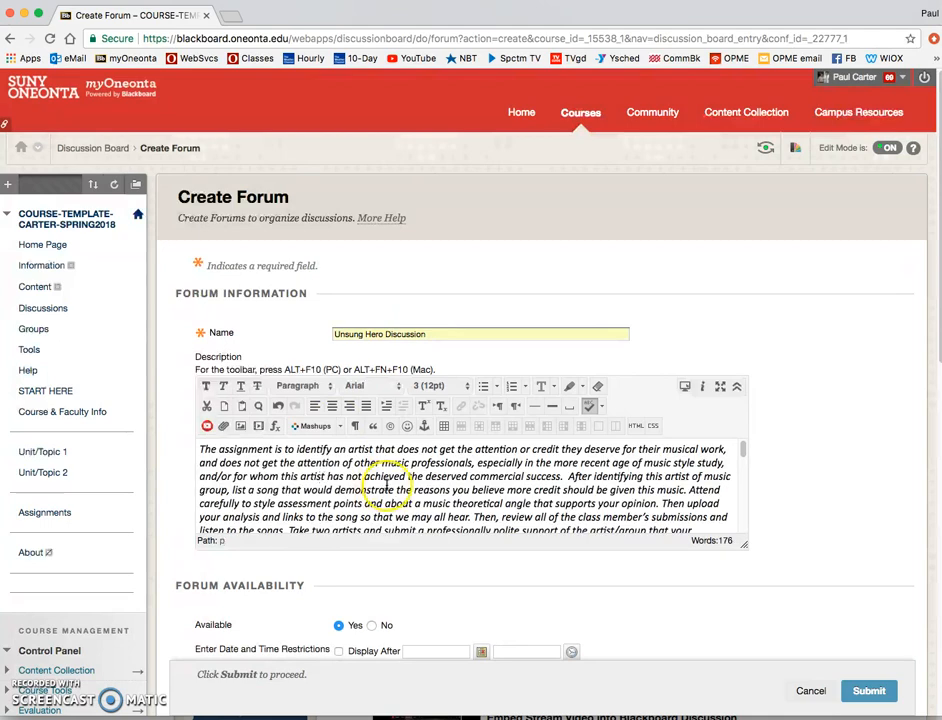
pyautogui.scroll(-2, 385, 484)
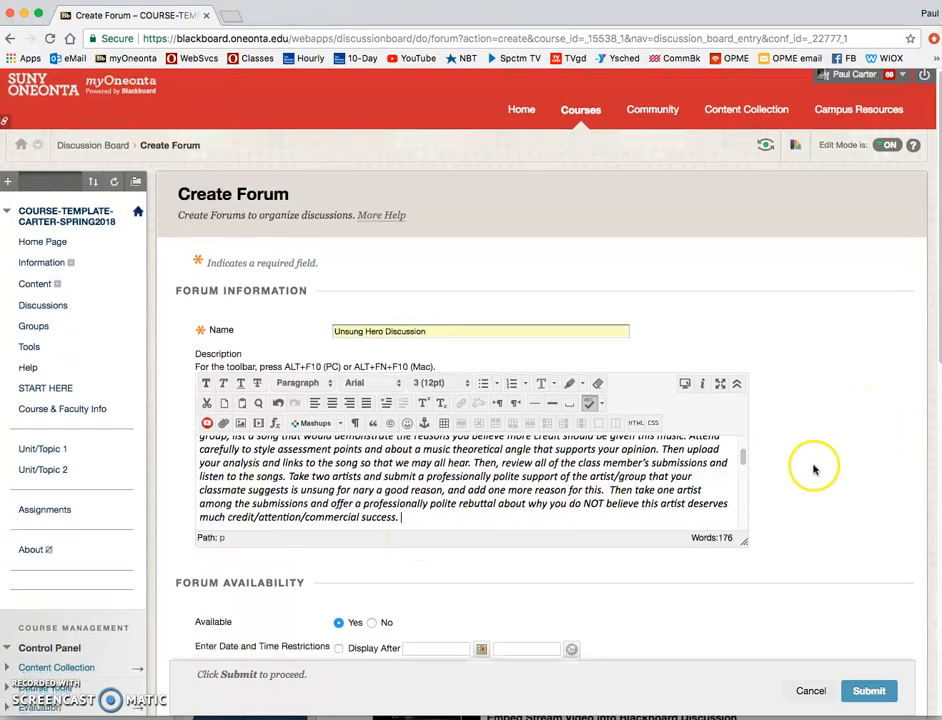
# Review the new forum's availability dates and its viewing, grading, subscription and posting settings
pyautogui.scroll(-5, 812, 467)
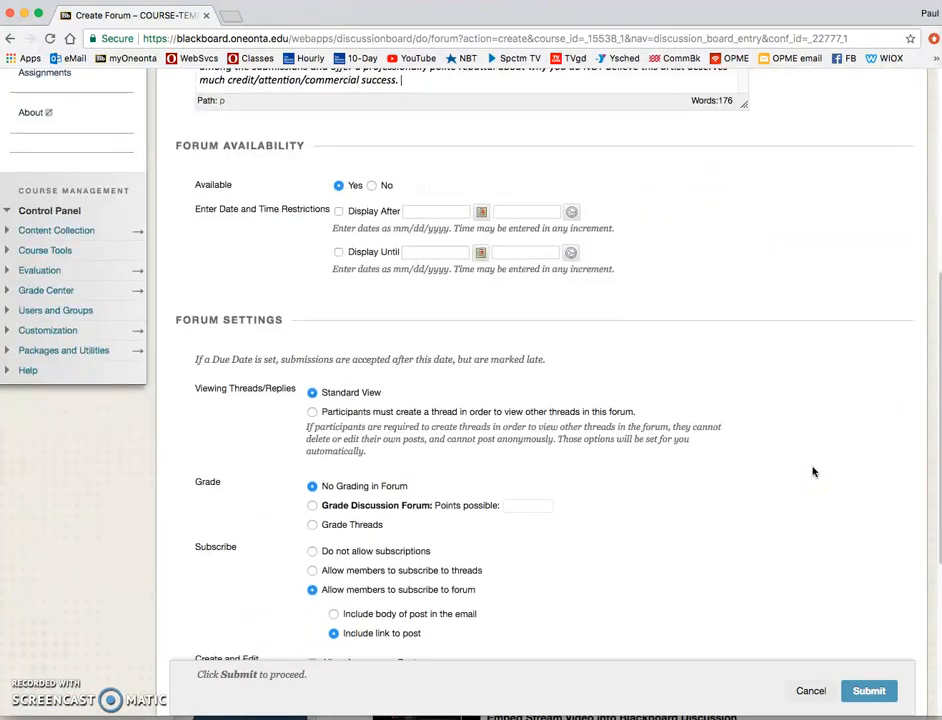
pyautogui.scroll(-1, 620, 498)
pyautogui.scroll(-3, 618, 504)
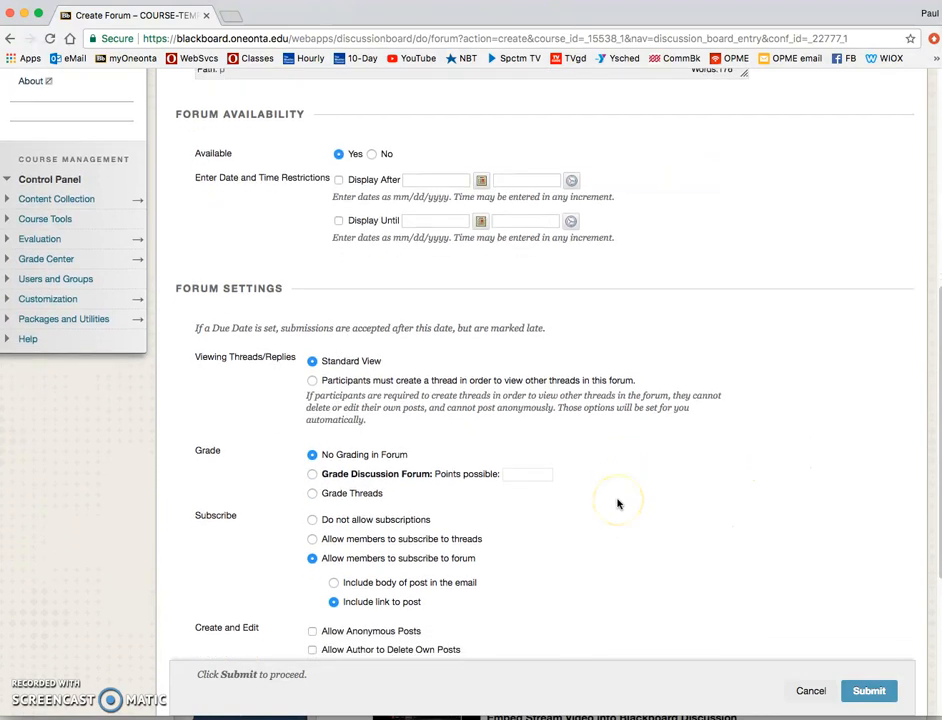
pyautogui.scroll(-1, 618, 504)
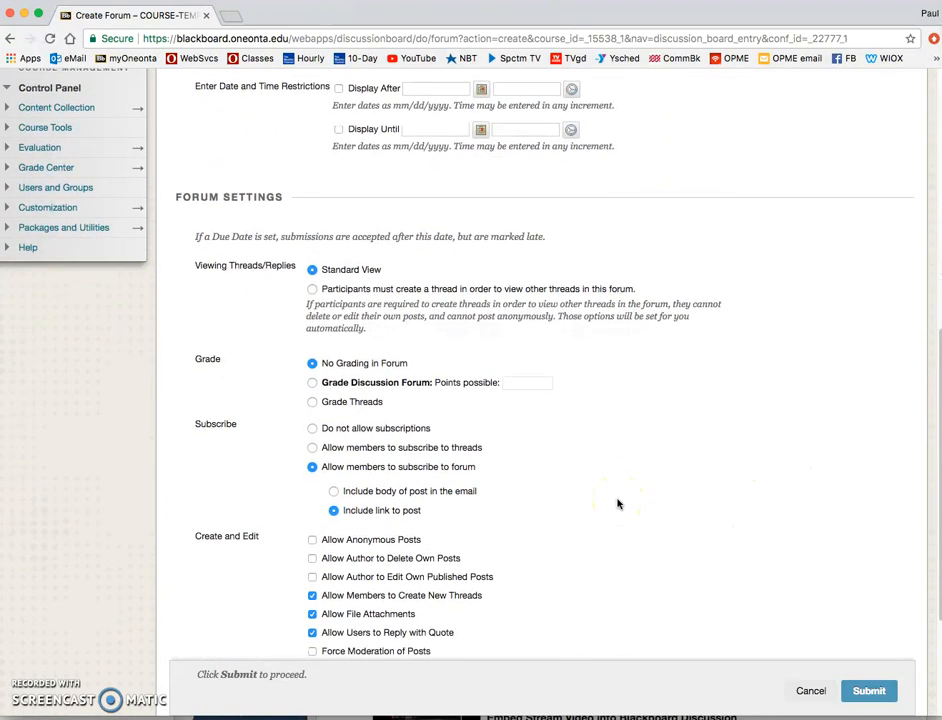
pyautogui.scroll(-5, 618, 504)
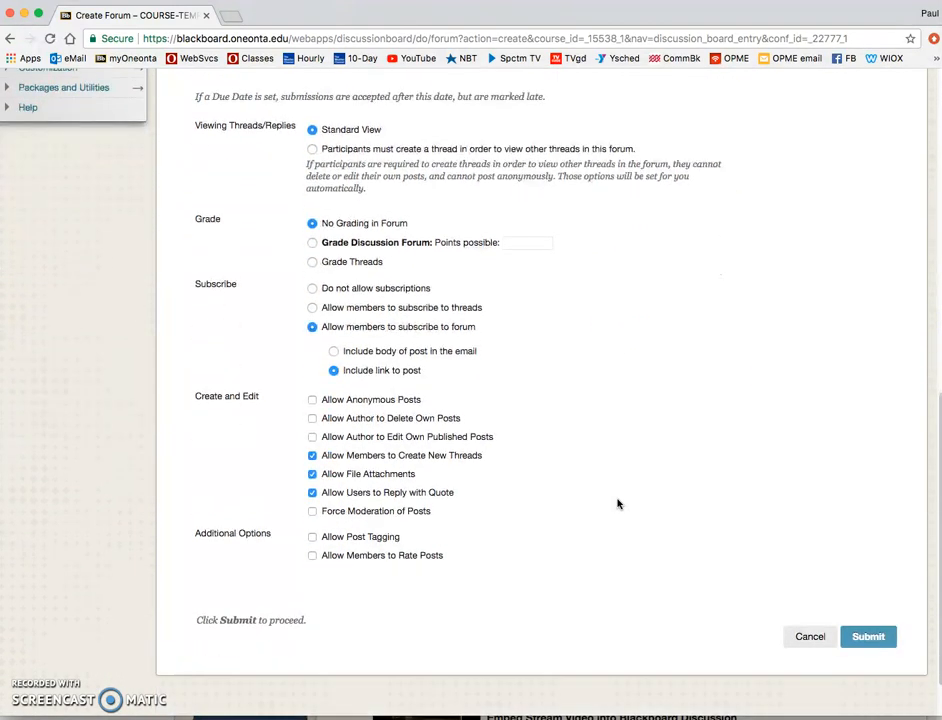
pyautogui.scroll(3, 618, 504)
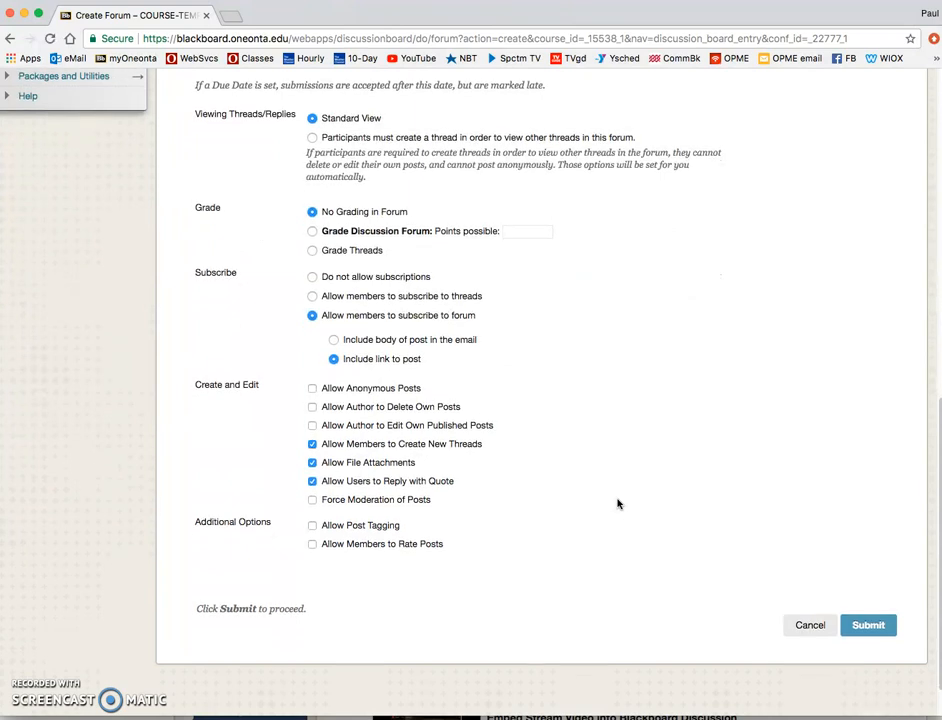
pyautogui.scroll(-1, 618, 504)
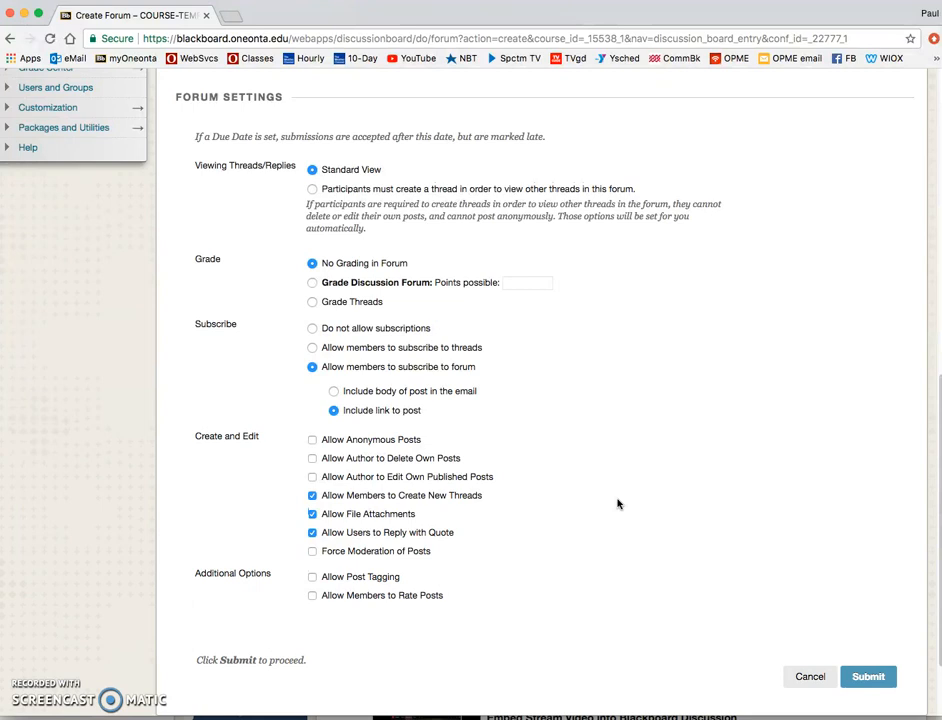
pyautogui.scroll(4, 618, 504)
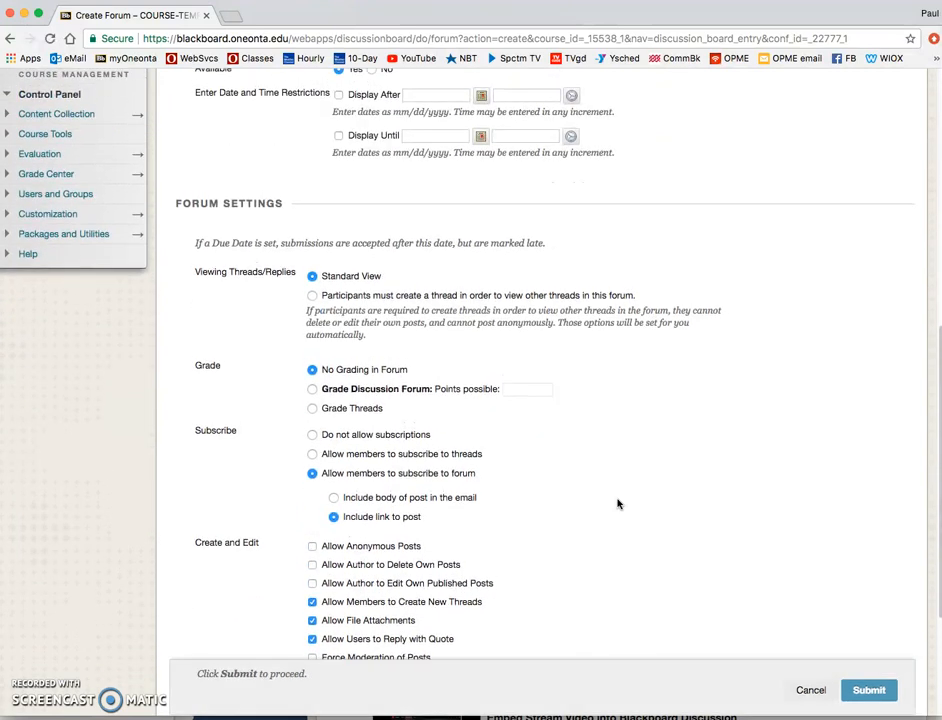
pyautogui.scroll(4, 618, 504)
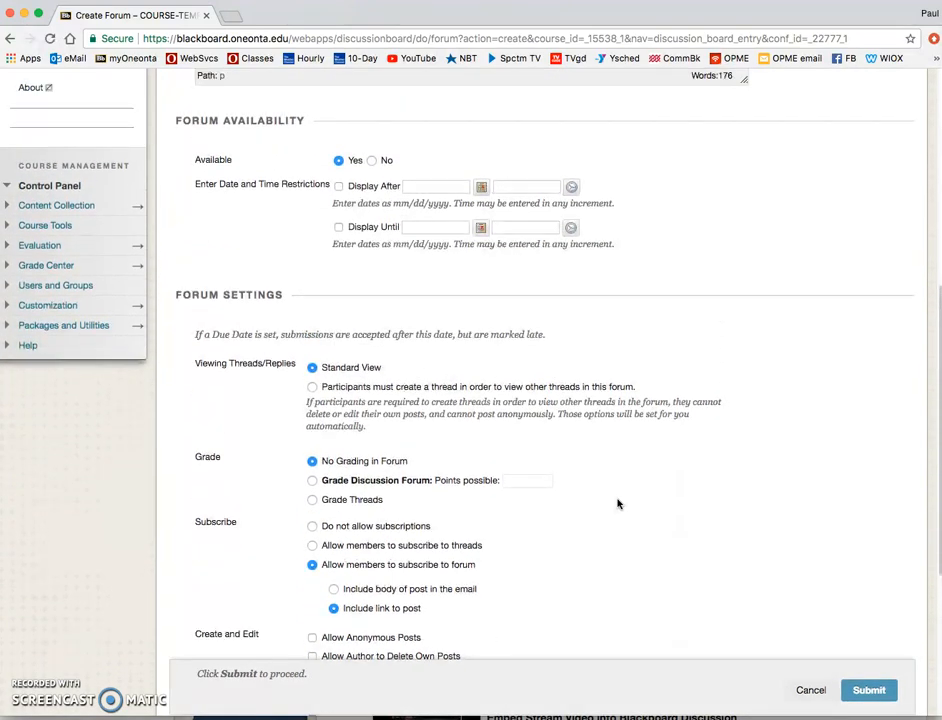
pyautogui.scroll(7, 618, 504)
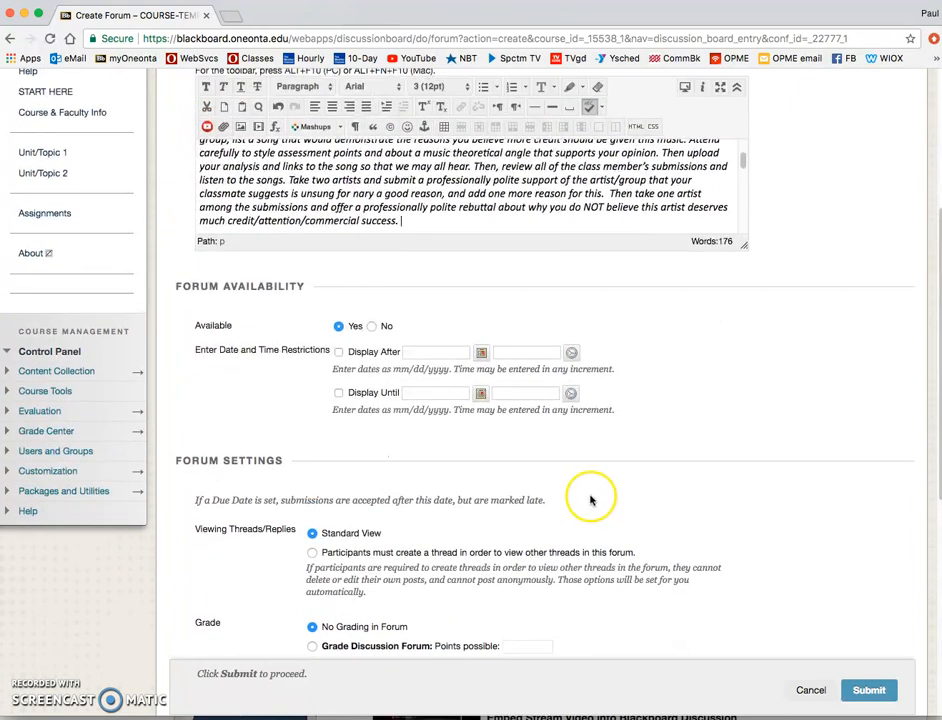
pyautogui.scroll(4, 590, 500)
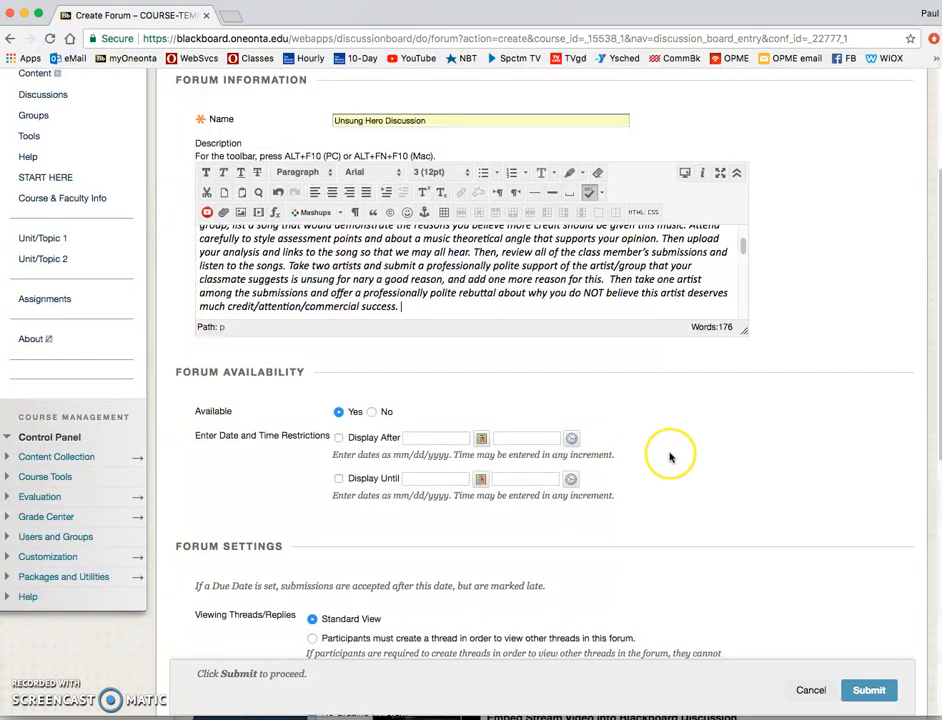
pyautogui.scroll(1, 670, 457)
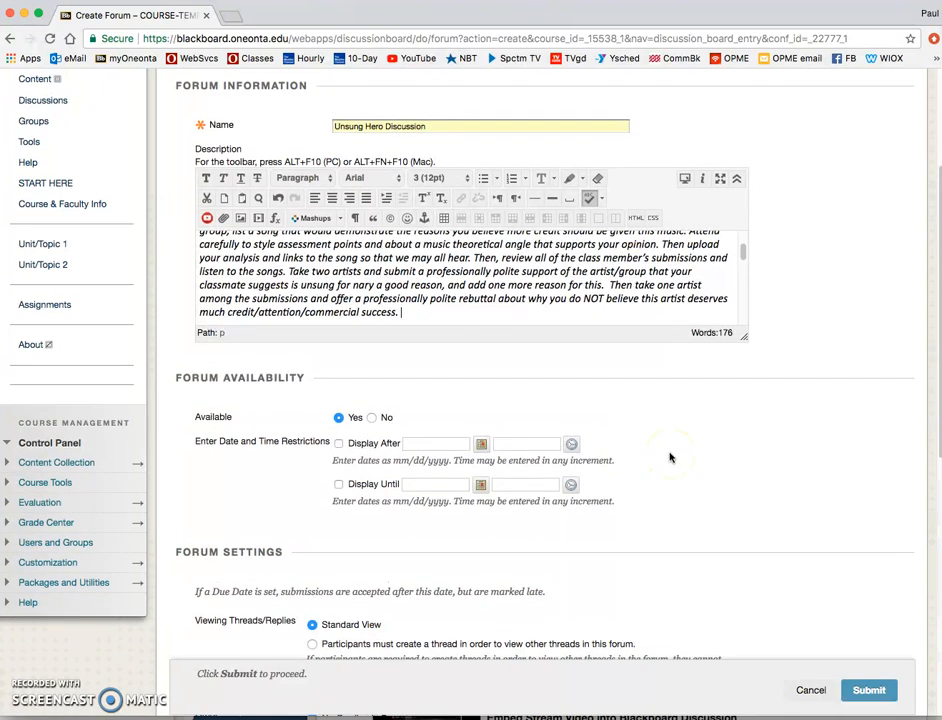
pyautogui.scroll(1, 671, 457)
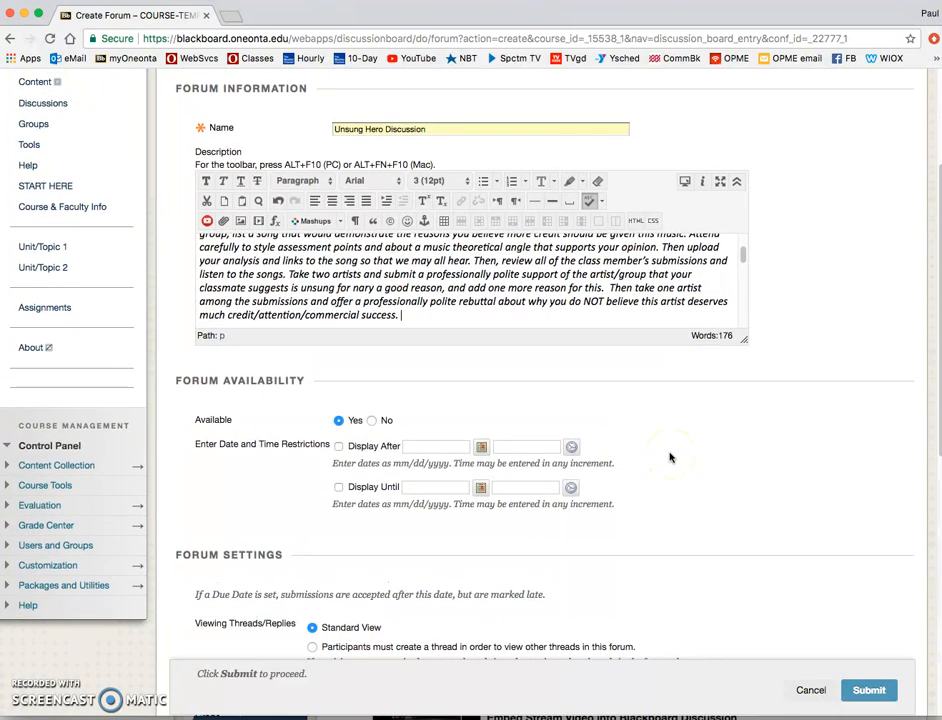
pyautogui.scroll(1, 668, 458)
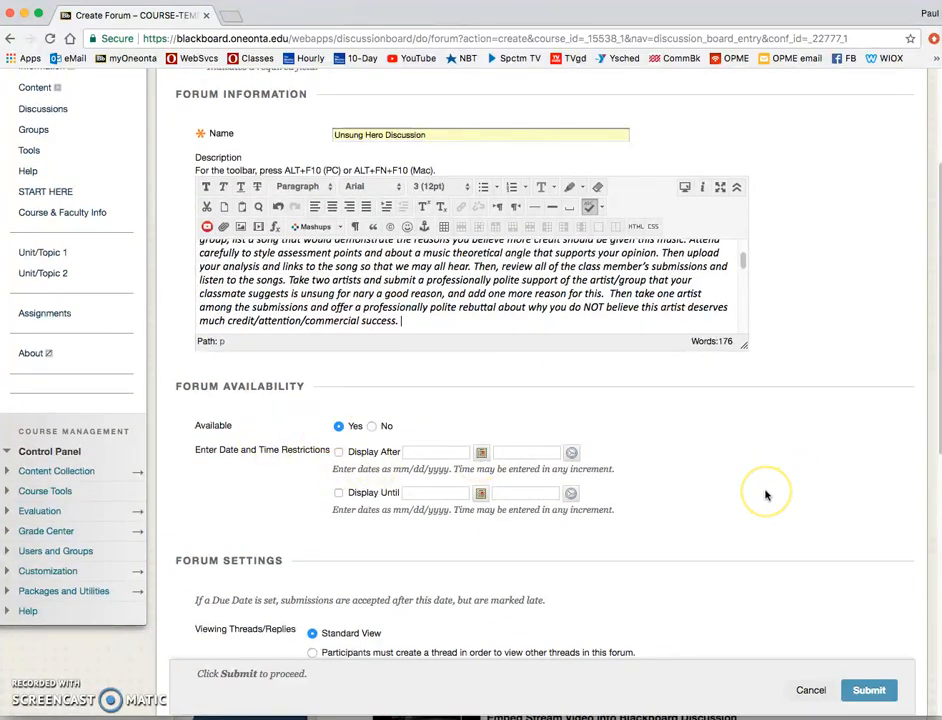
# Submit the new forum and check its entry in the discussion board's forum list
pyautogui.scroll(5, 766, 494)
pyautogui.click(869, 691)
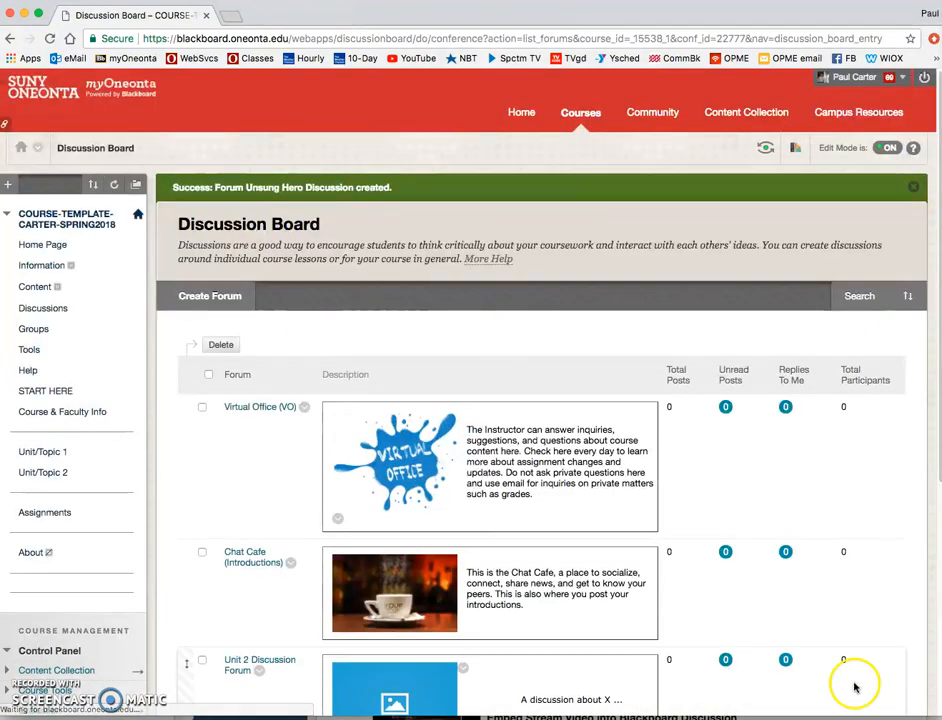
pyautogui.scroll(-5, 532, 532)
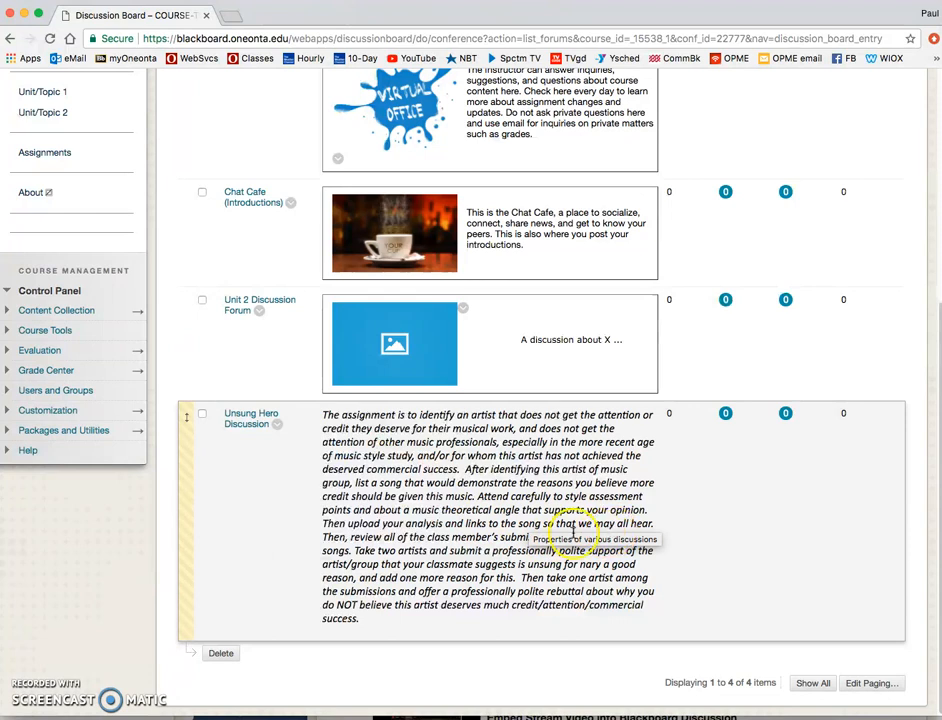
pyautogui.scroll(4, 440, 510)
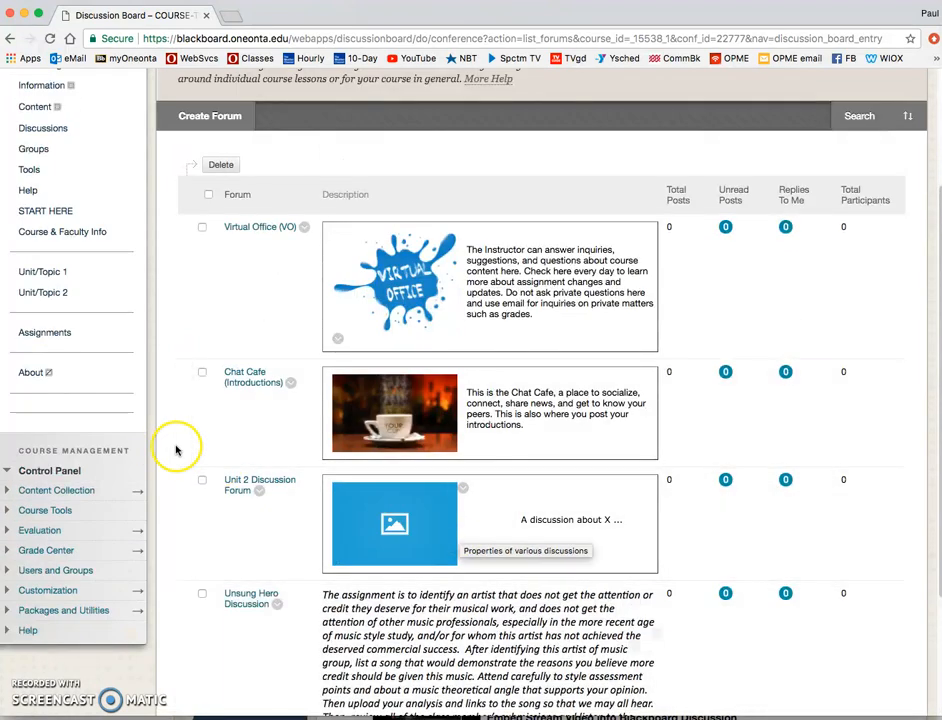
# Open the course's Assignments area and start creating a new assignment there
pyautogui.click(24, 331)
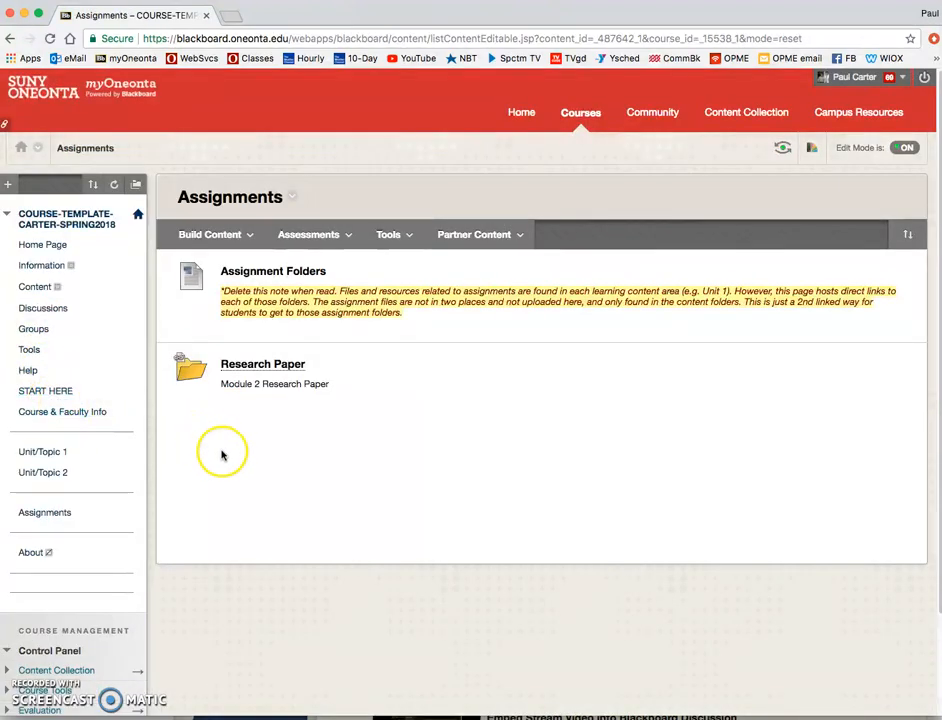
pyautogui.click(330, 242)
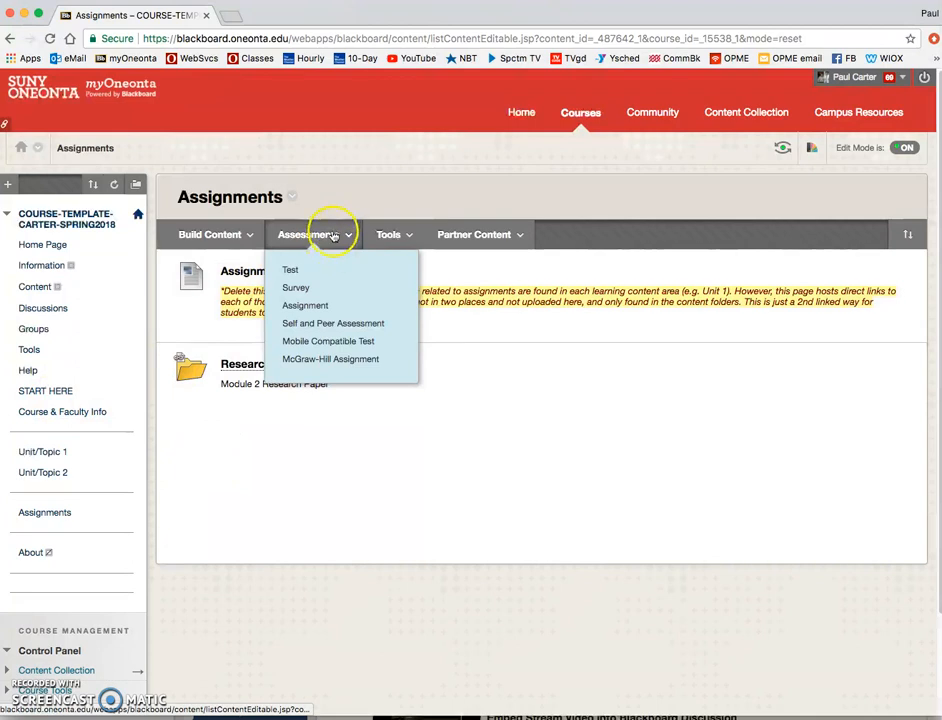
pyautogui.click(322, 306)
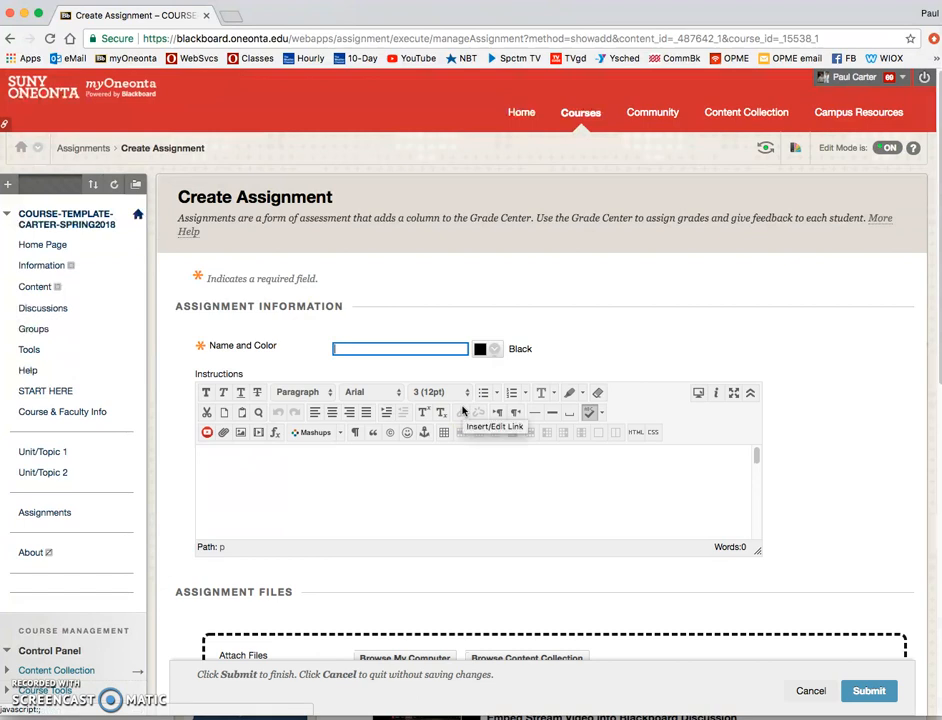
# Name the assignment "Worksheet 1-2" and enter "Please complete" as its instructions
pyautogui.click(365, 350)
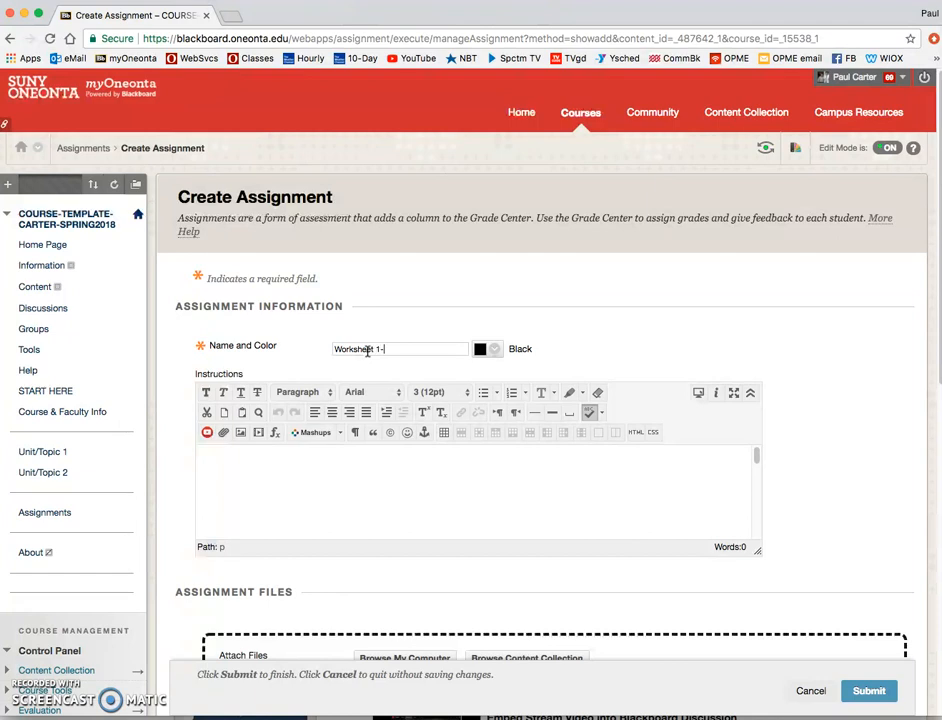
pyautogui.click(416, 486)
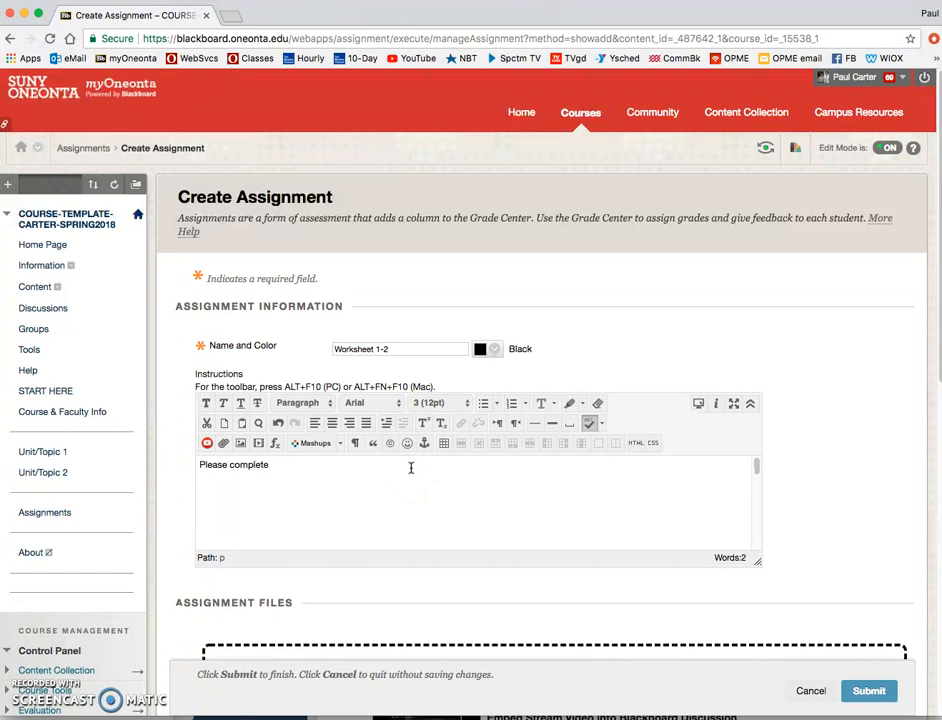
pyautogui.scroll(-3, 447, 525)
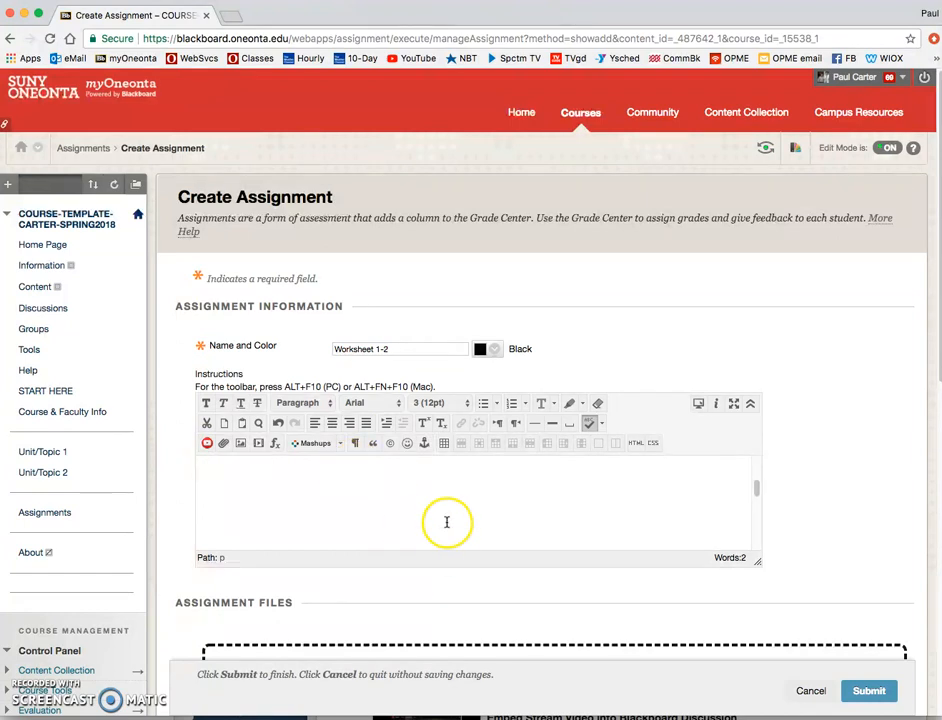
# Set the assignment's points possible to 100 and look over its availability, due date and file attachment options
pyautogui.scroll(-10, 891, 488)
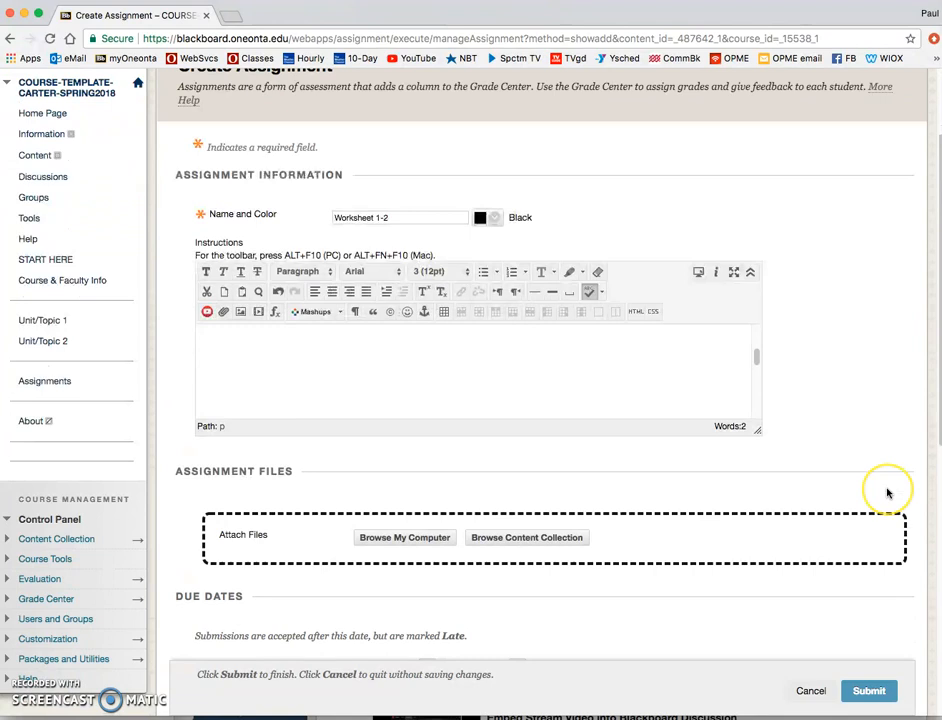
pyautogui.scroll(-2, 887, 493)
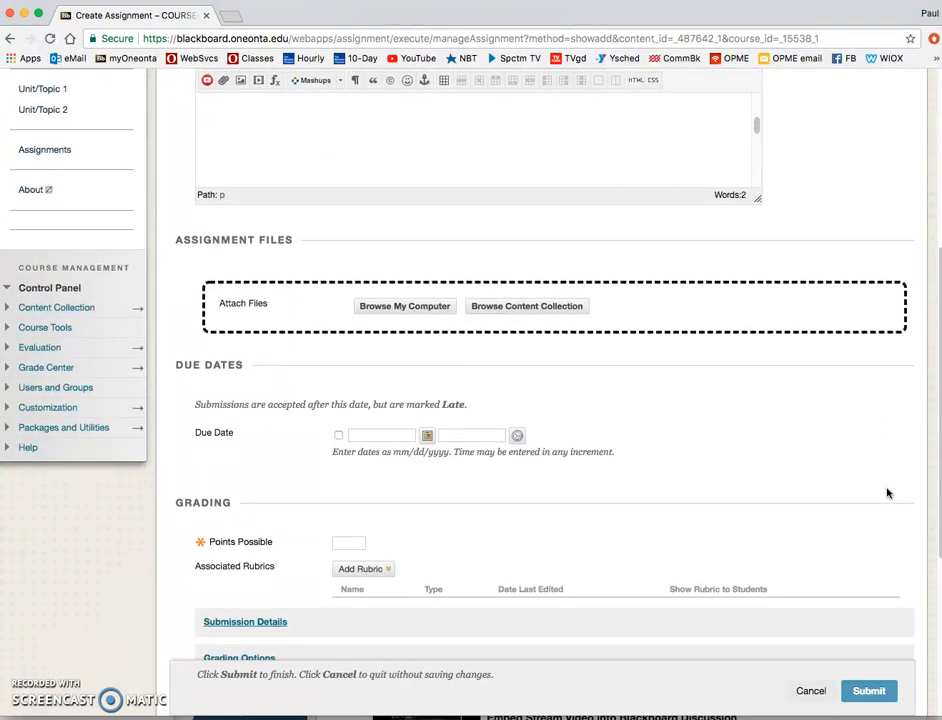
pyautogui.click(346, 544)
pyautogui.write('100')
pyautogui.scroll(-10, 500, 490)
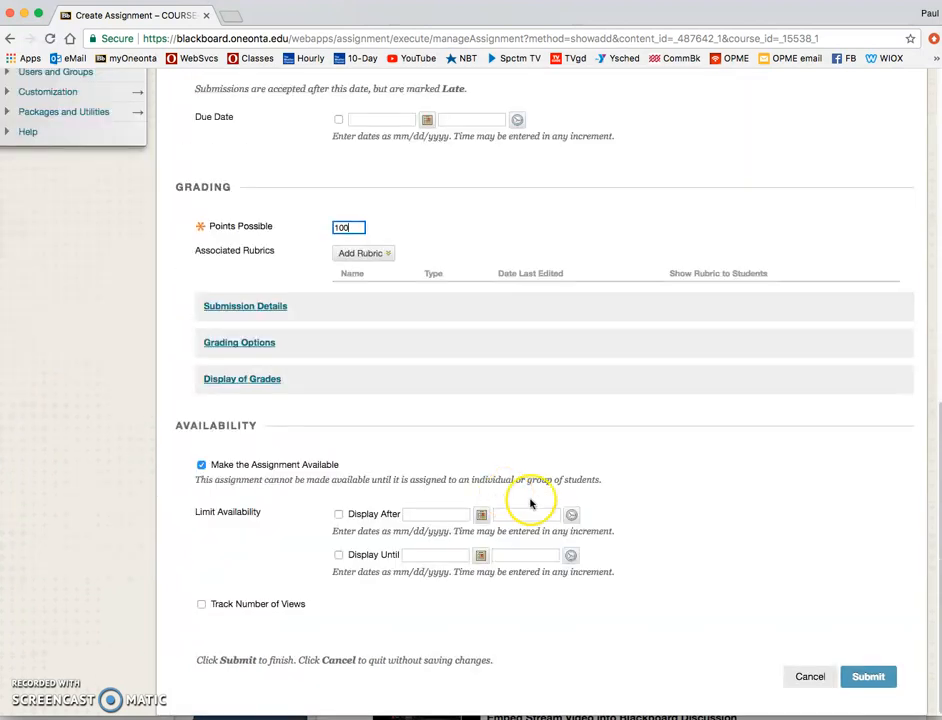
pyautogui.scroll(7, 619, 505)
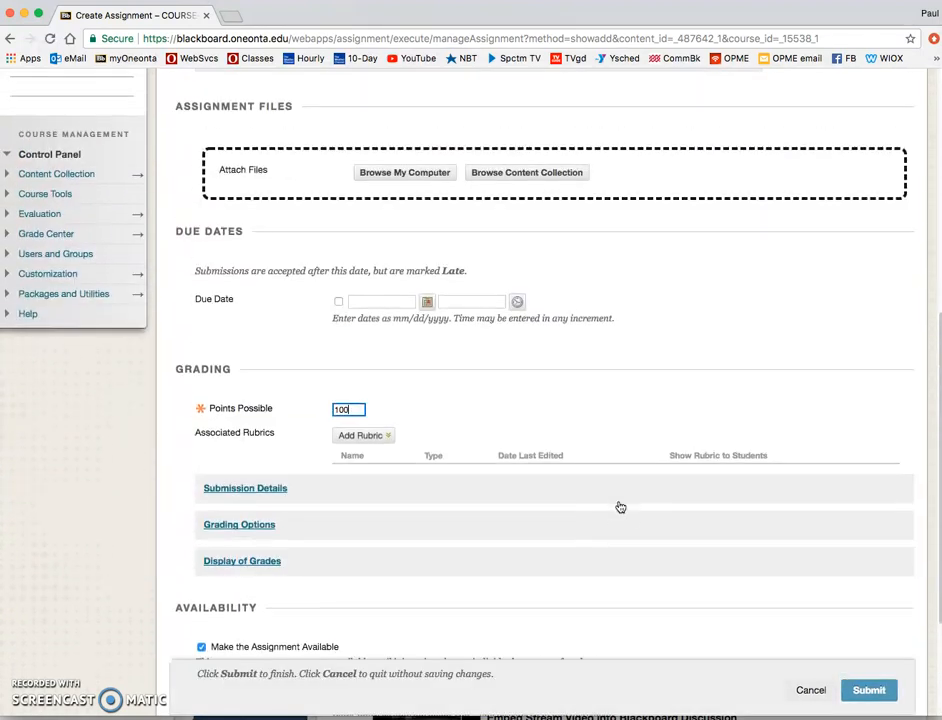
pyautogui.scroll(2, 619, 507)
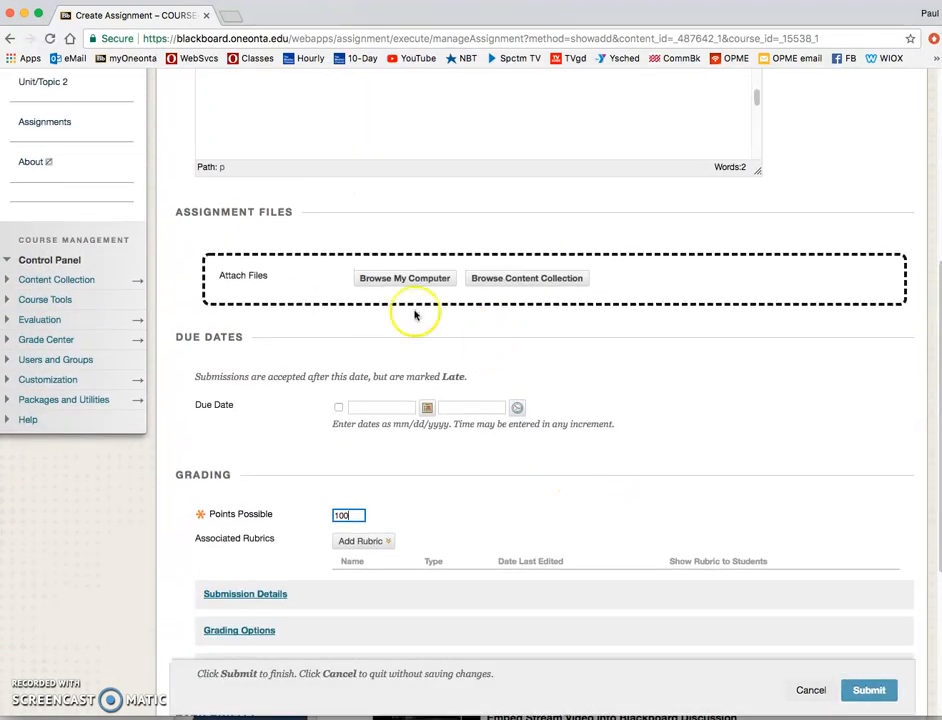
# Attach 247 Answ Key HWs #1-2.pdf from the Desktop's 247 Materials folder, subfolder 00-Unit 1--Ints, to the assignment
pyautogui.click(407, 278)
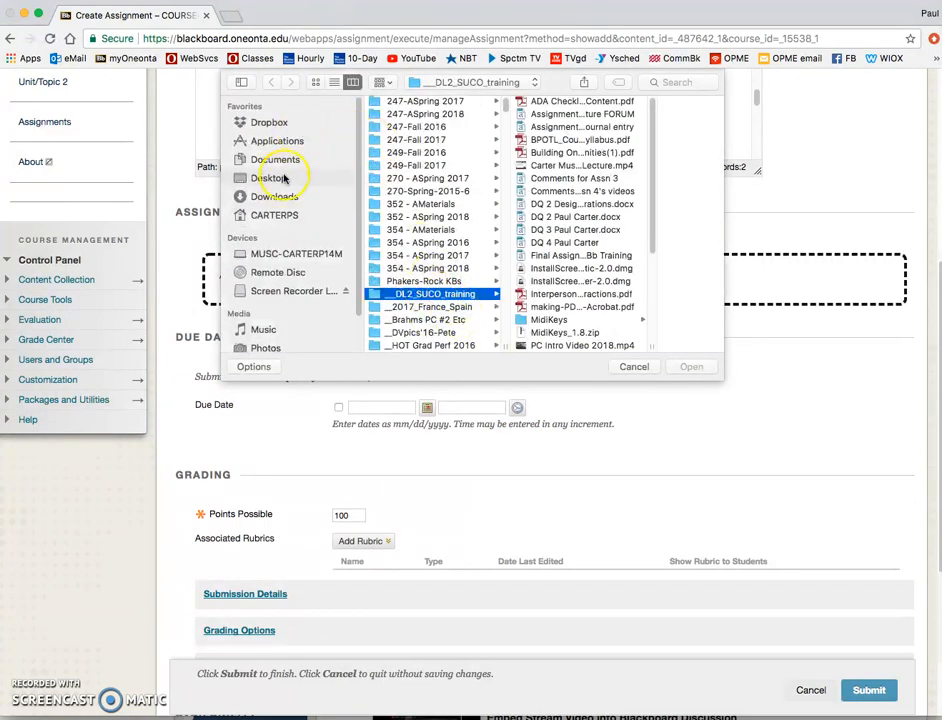
pyautogui.click(268, 179)
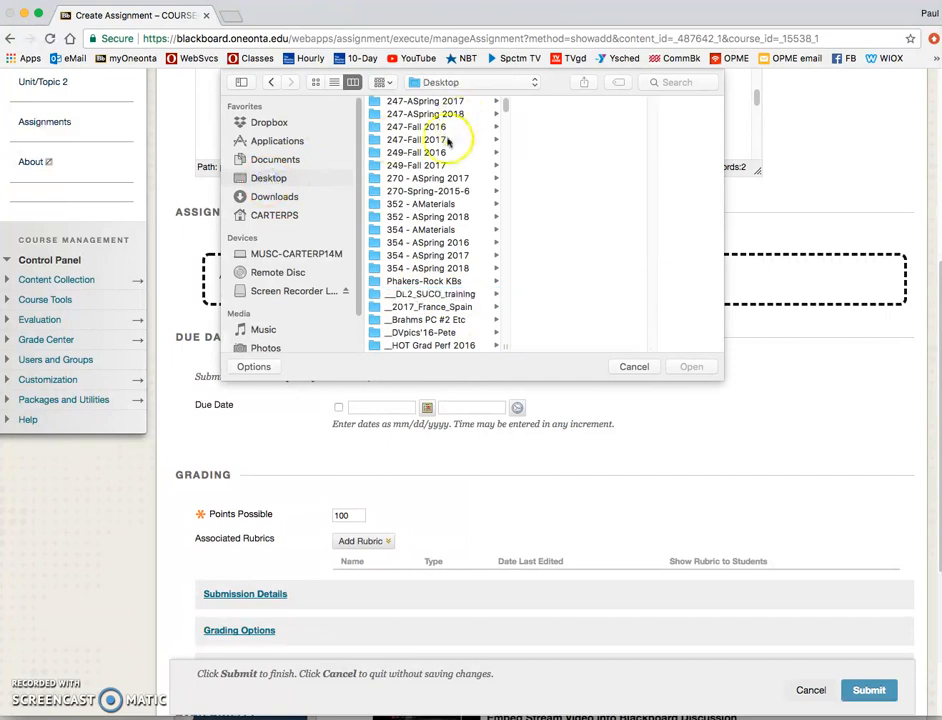
pyautogui.click(414, 102)
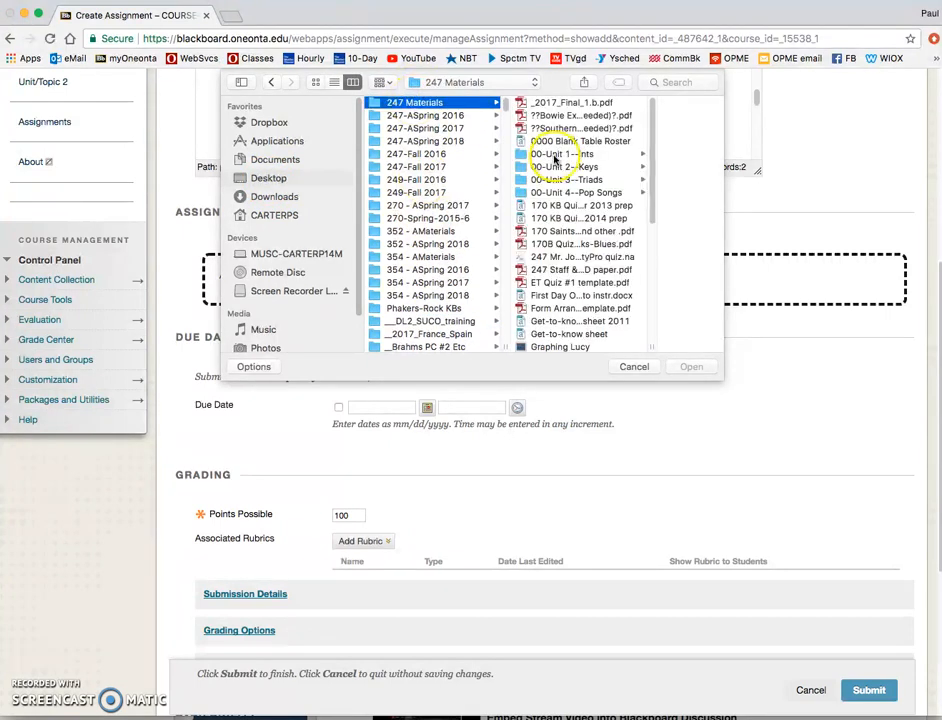
pyautogui.click(566, 154)
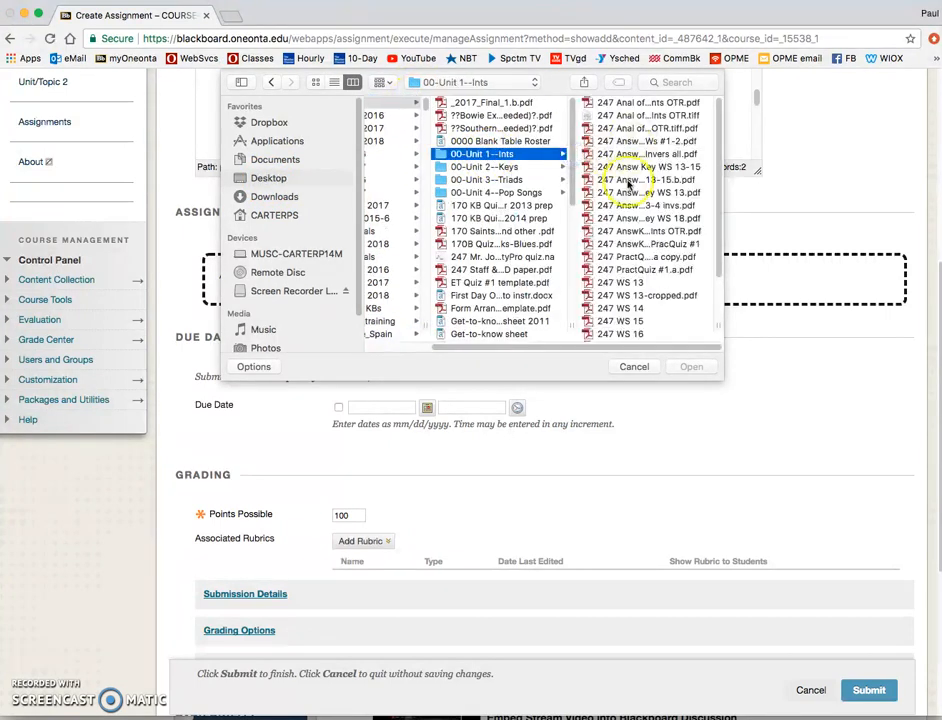
pyautogui.scroll(-2, 628, 180)
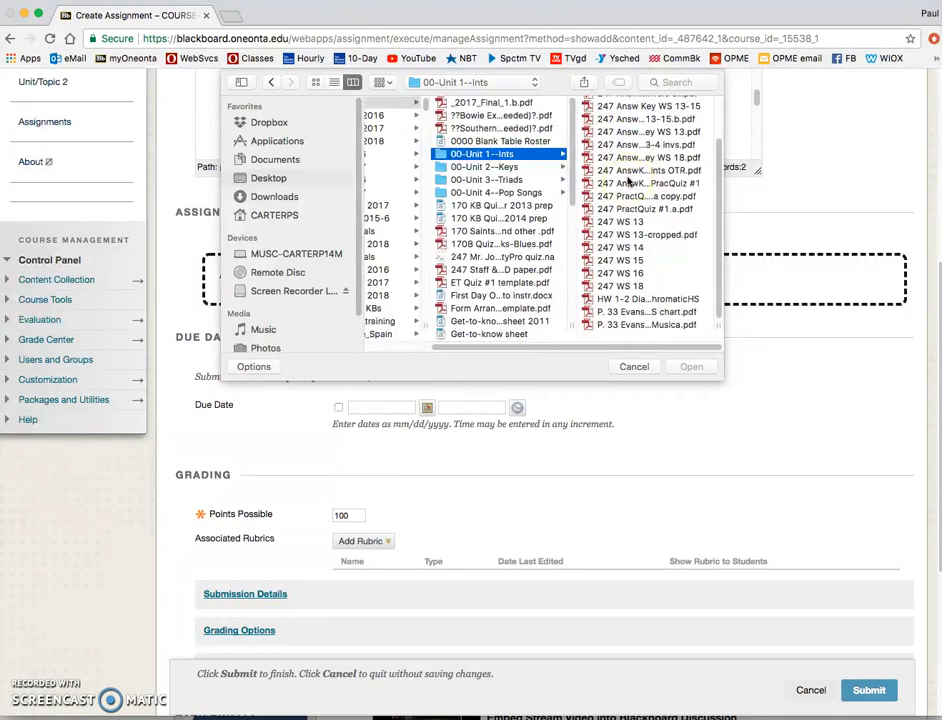
pyautogui.scroll(2, 628, 180)
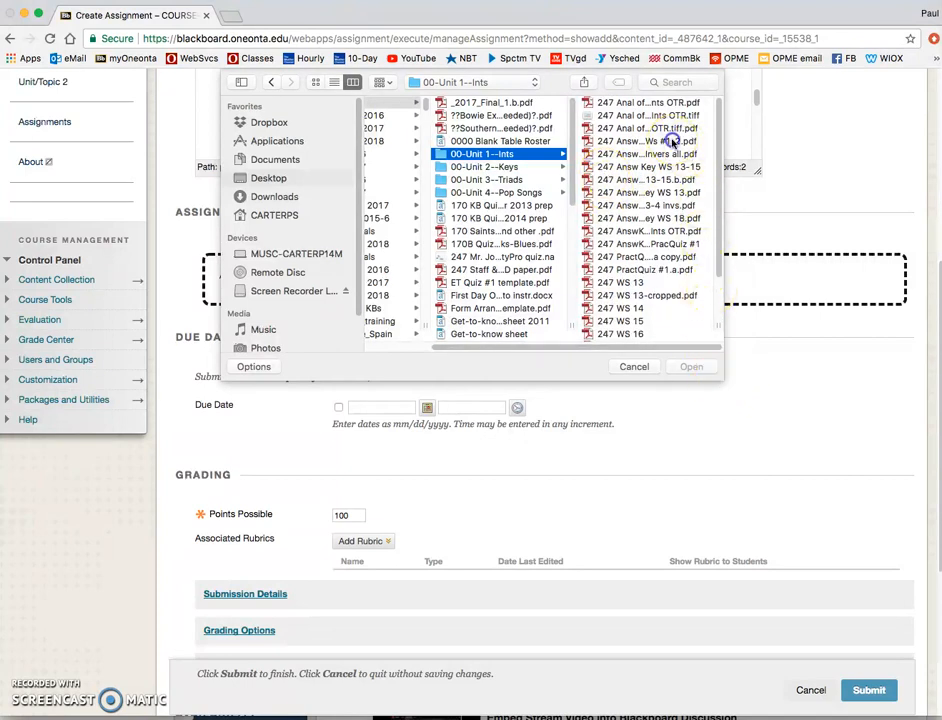
pyautogui.click(673, 144)
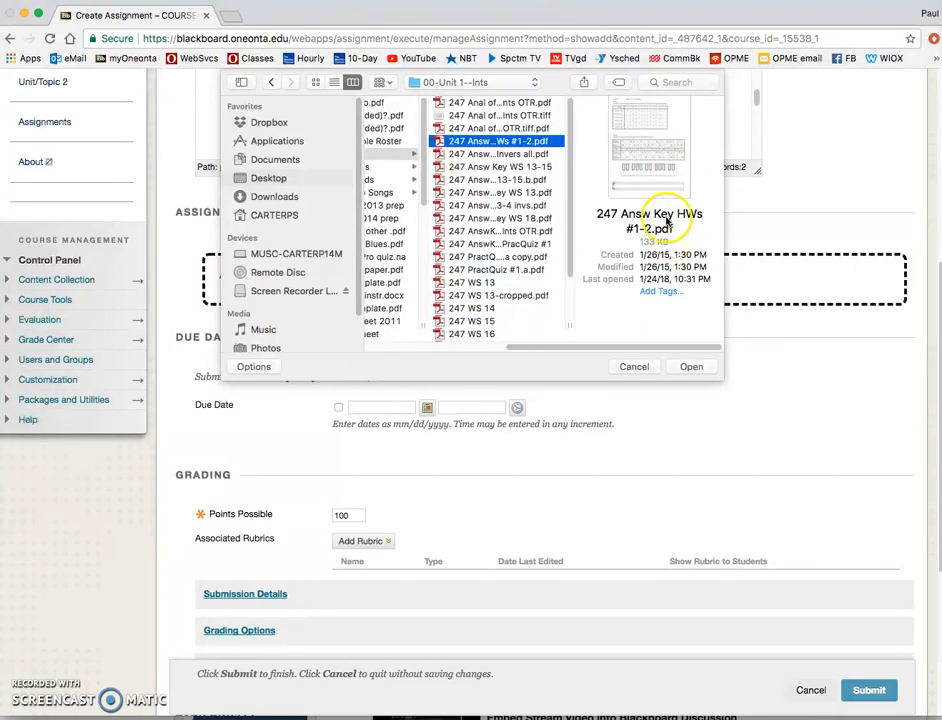
pyautogui.click(691, 367)
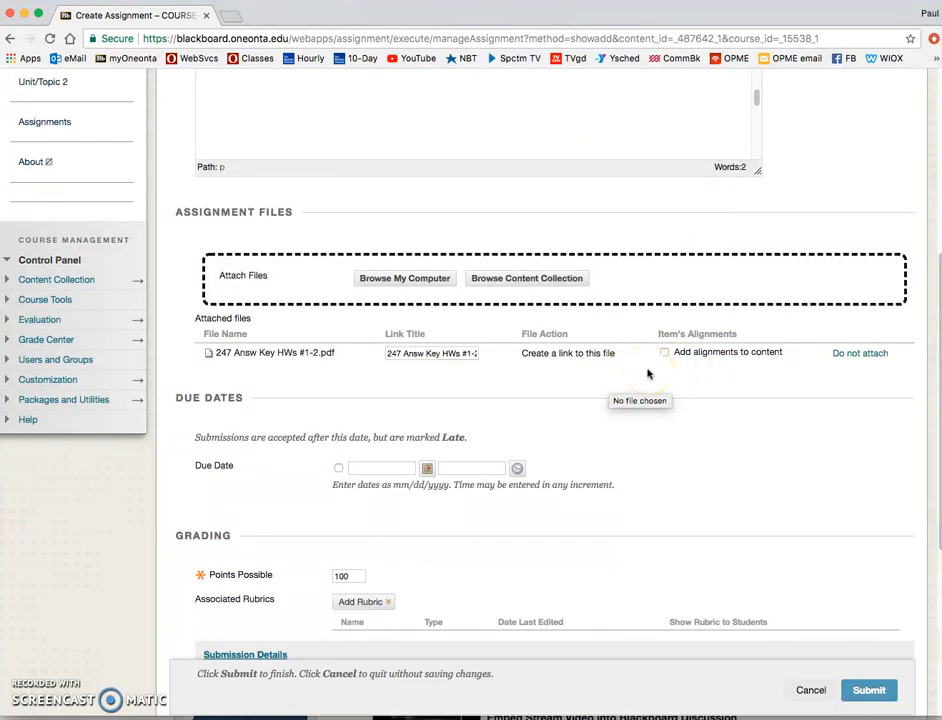
# Review the assignment's due date, grading and availability settings and submit the assignment
pyautogui.scroll(-3, 648, 374)
pyautogui.scroll(-8, 494, 424)
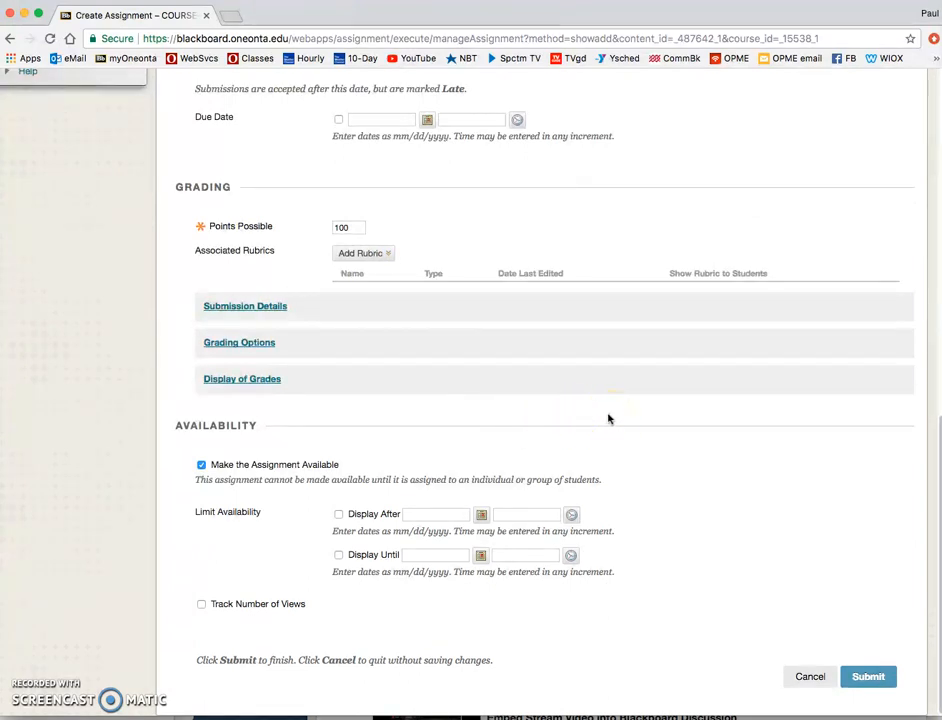
pyautogui.scroll(5, 640, 455)
pyautogui.scroll(-5, 640, 455)
pyautogui.scroll(8, 640, 455)
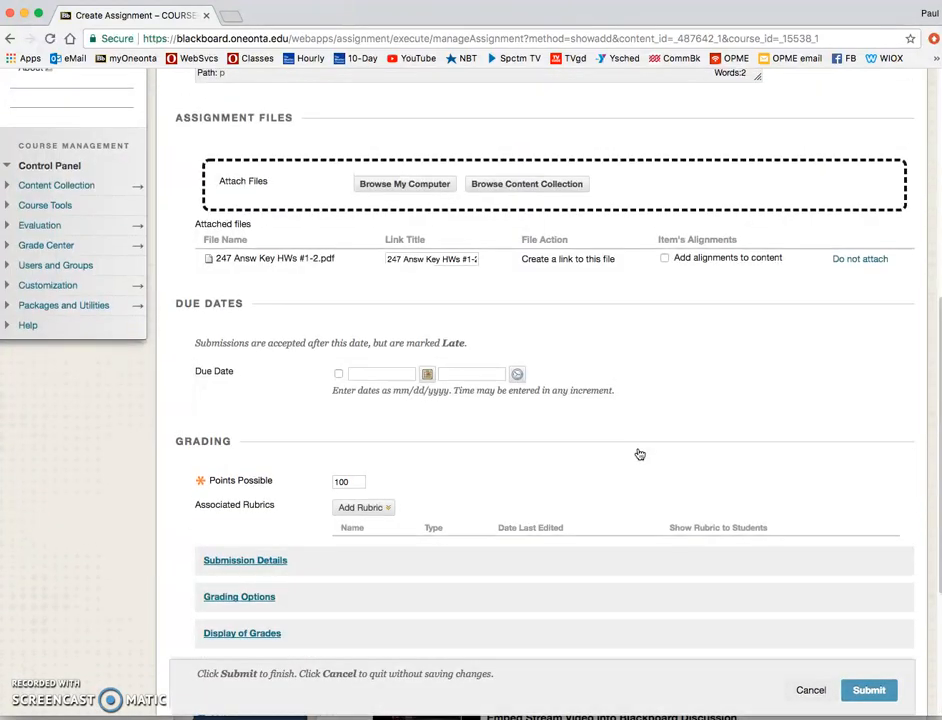
pyautogui.scroll(5, 640, 455)
pyautogui.scroll(-8, 630, 450)
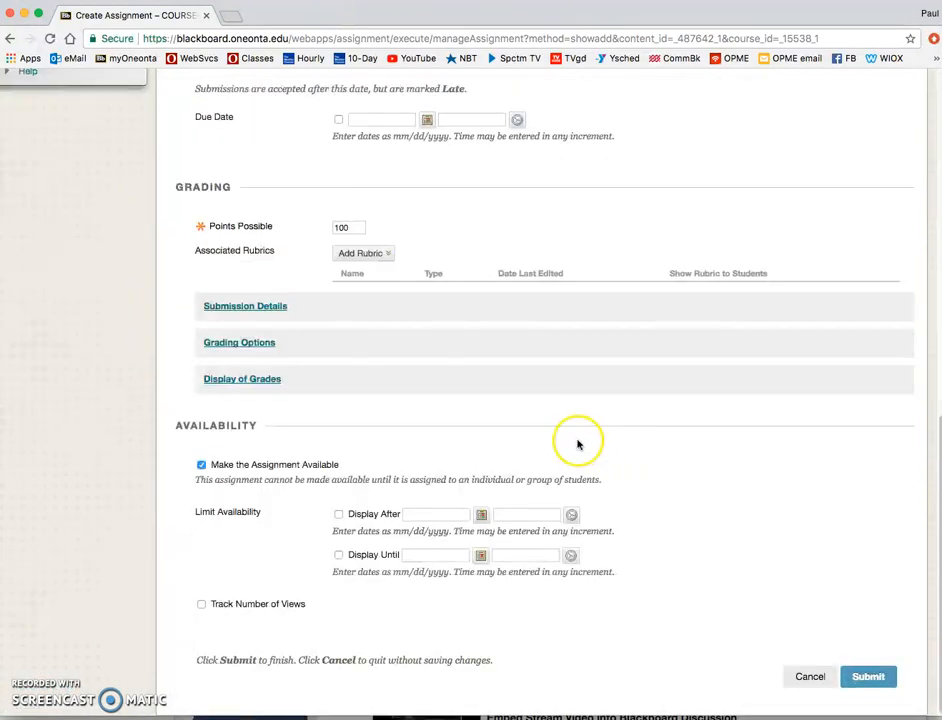
pyautogui.click(868, 677)
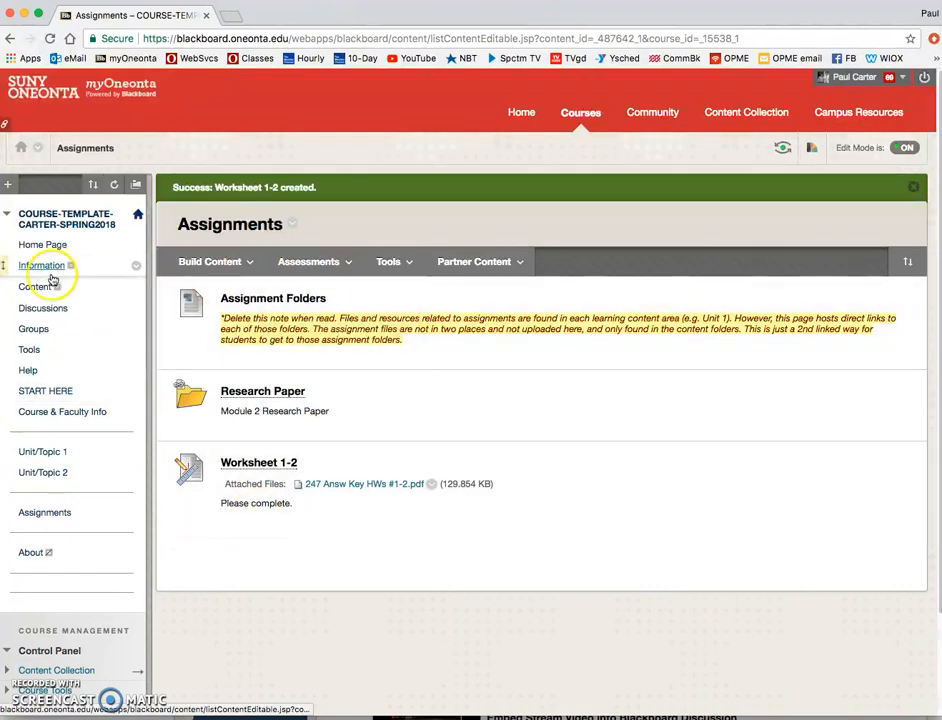
# Open Journals from the course's tools page and start creating a new journal
pyautogui.click(31, 351)
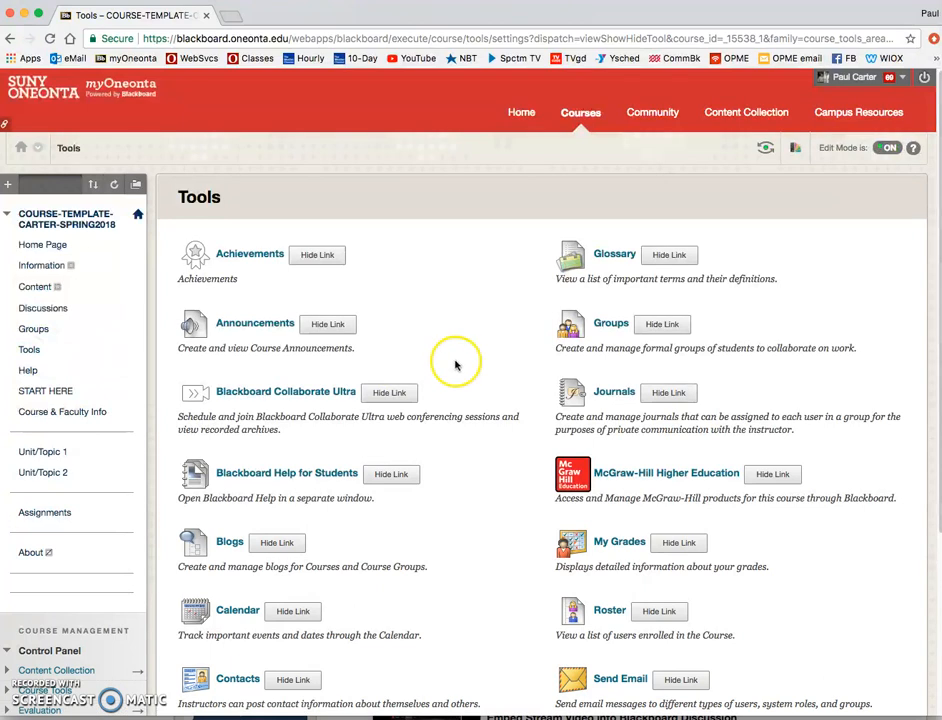
pyautogui.scroll(-1, 457, 362)
pyautogui.scroll(-1, 457, 362)
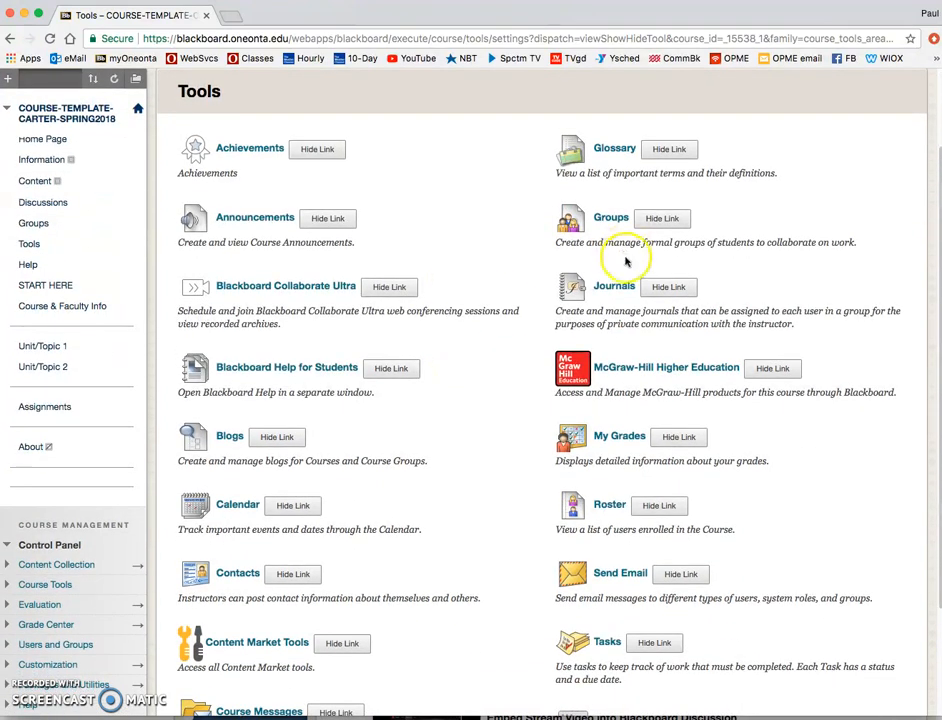
pyautogui.click(615, 289)
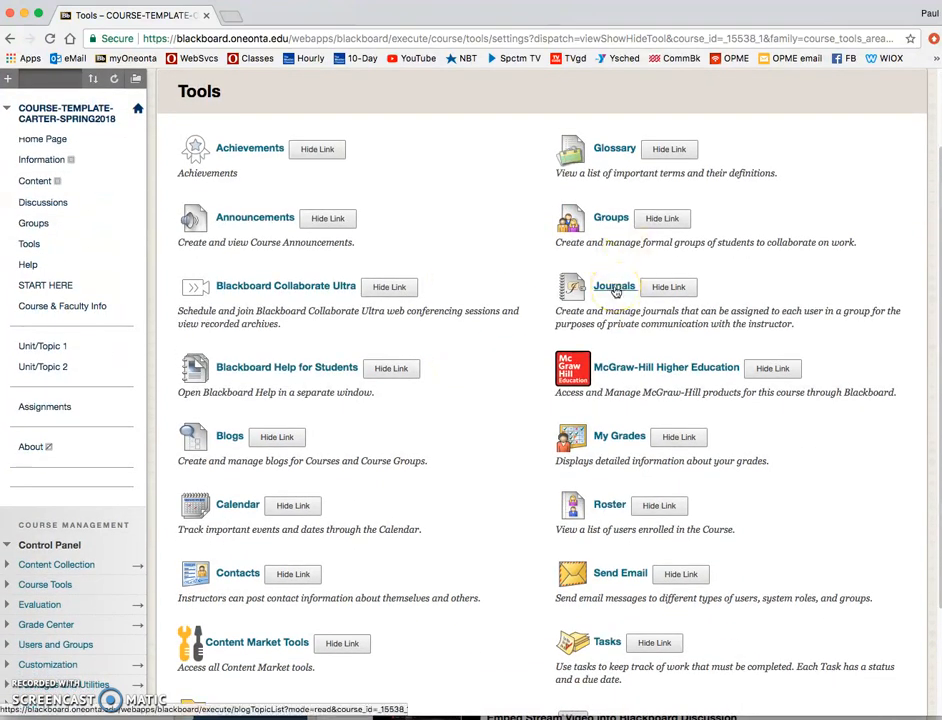
pyautogui.click(216, 254)
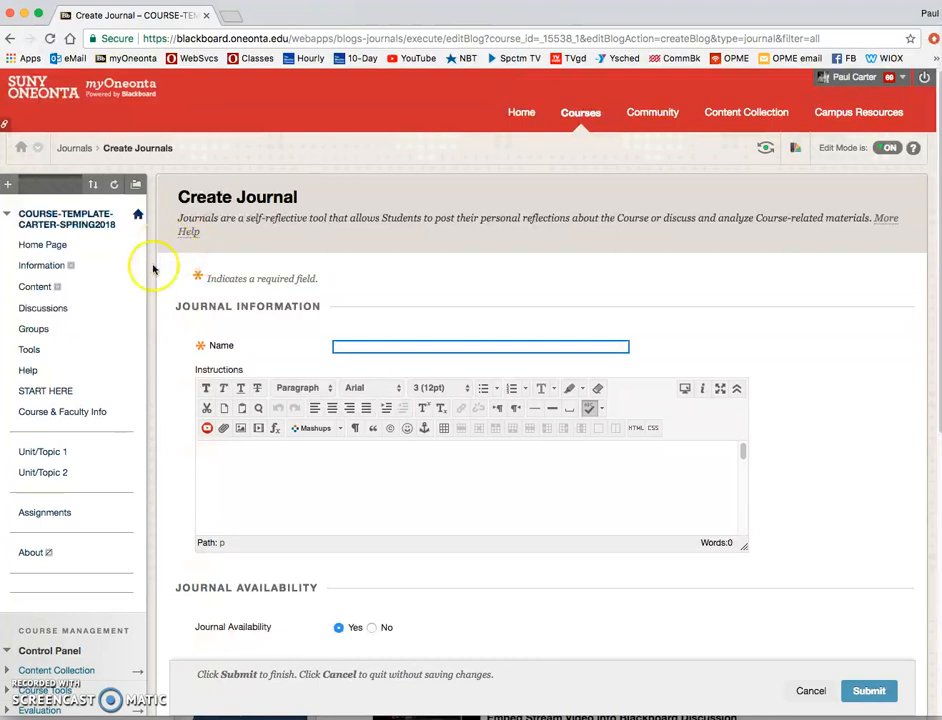
# Name the new journal "My Weekly listening Journal"
pyautogui.click(378, 347)
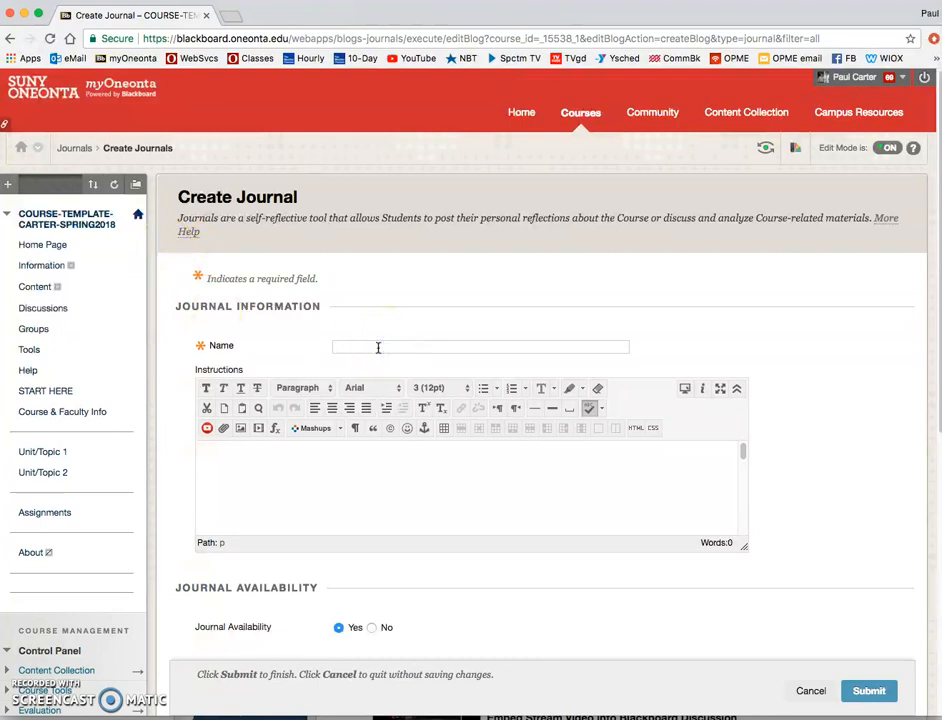
pyautogui.write('My ee')
pyautogui.click(422, 347)
pyautogui.press('BackSpace')
# Enter the journal instructions "Each week, please submit an entry of >275 words regarding your listening that week."
pyautogui.click(416, 459)
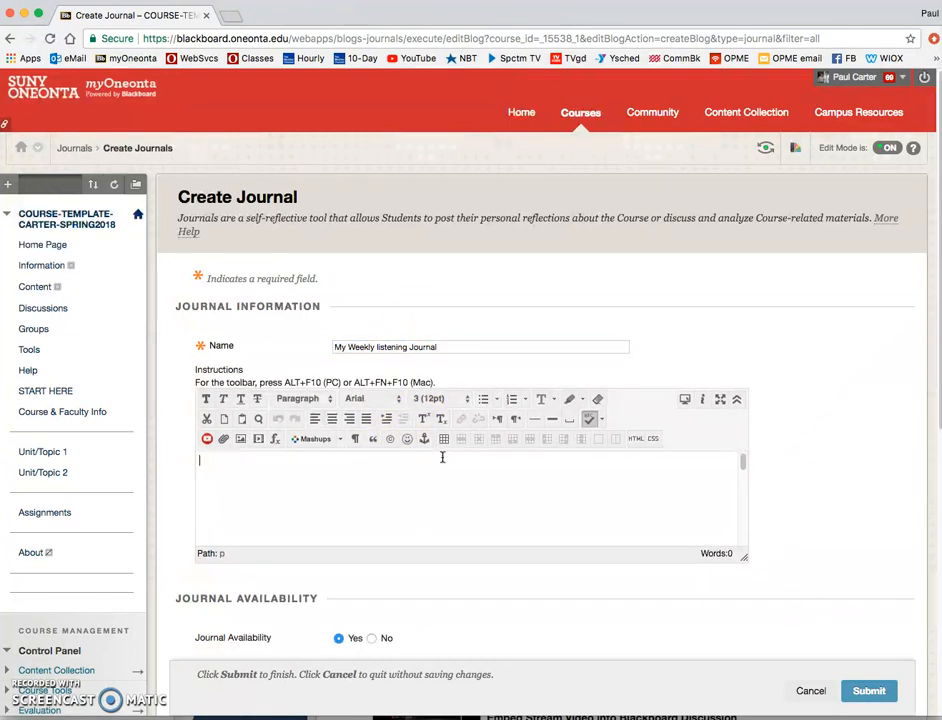
pyautogui.write('Easc')
pyautogui.press('BackSpace')
pyautogui.press('BackSpace')
pyautogui.press('BackSpace')
pyautogui.write('ch week, ')
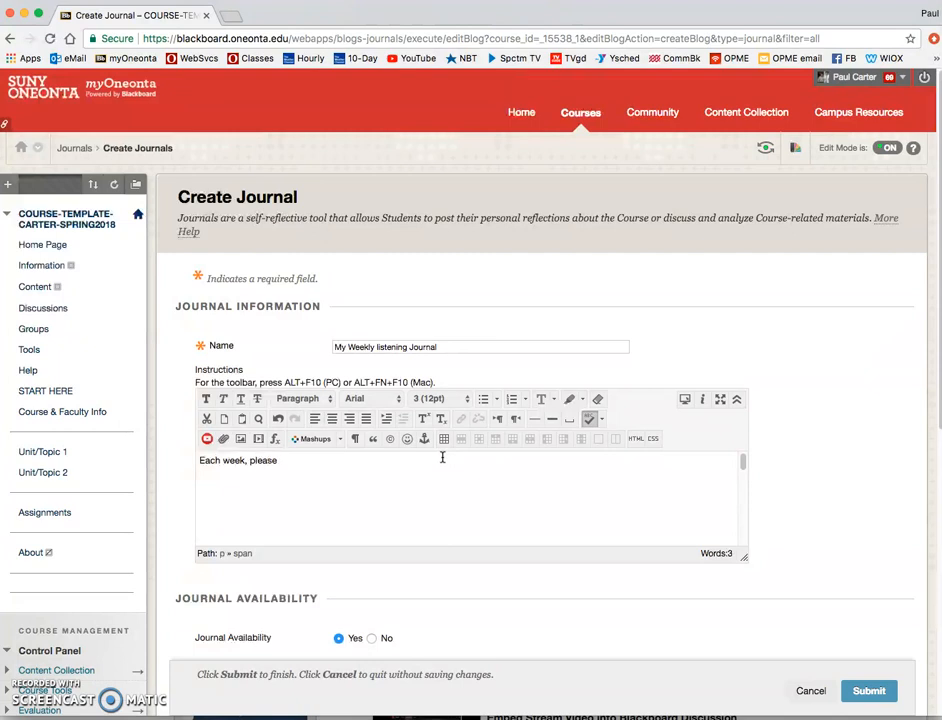
pyautogui.write('please sub')
pyautogui.press('BackSpace')
pyautogui.write('of')
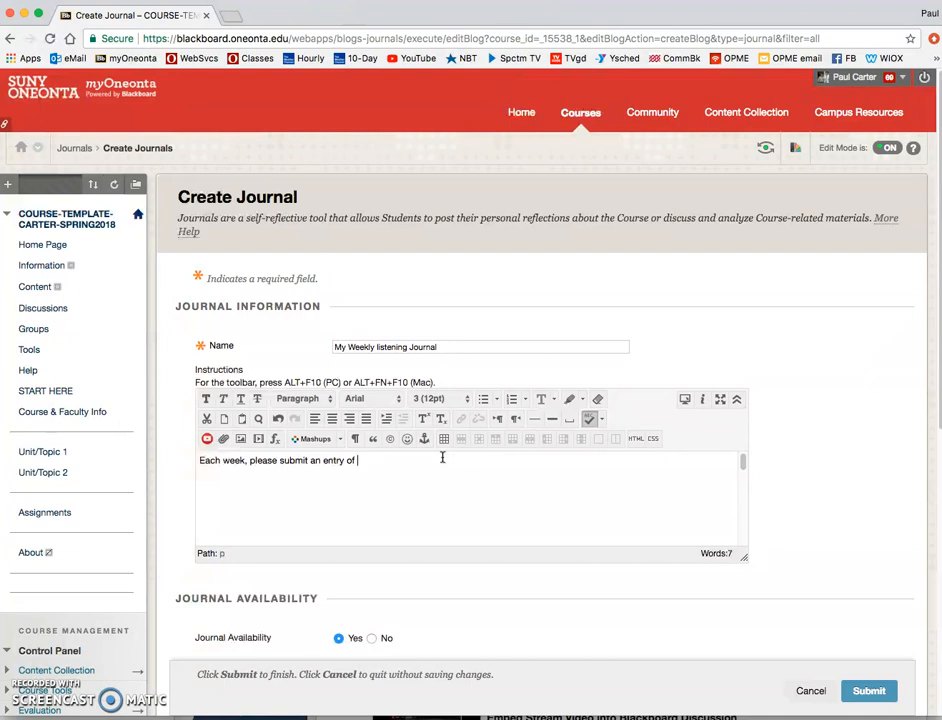
pyautogui.write(' >275 words regarding your listening ')
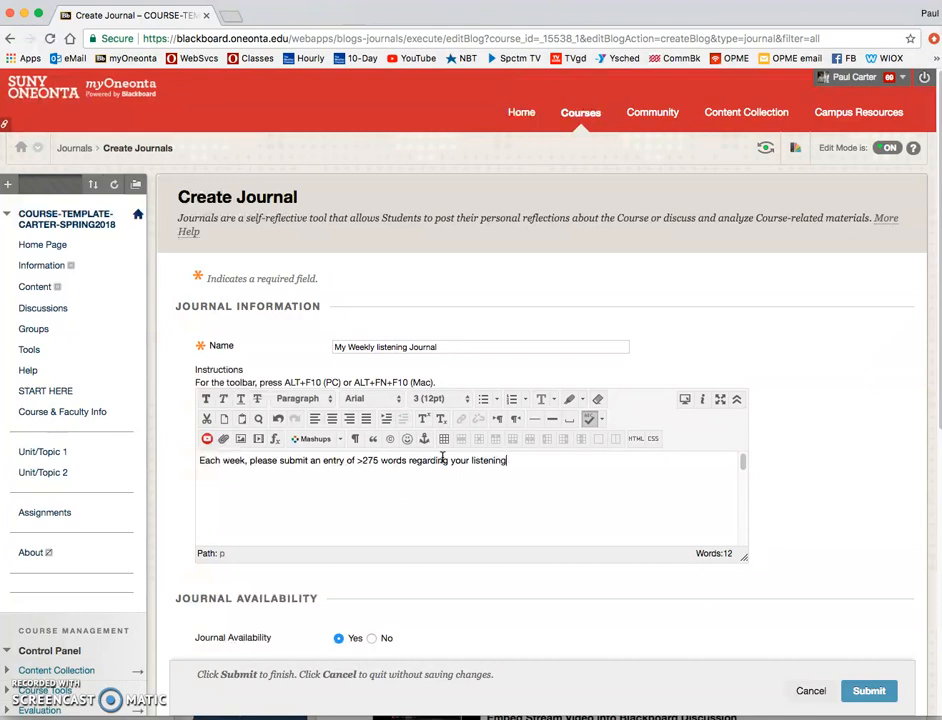
pyautogui.write('that week.')
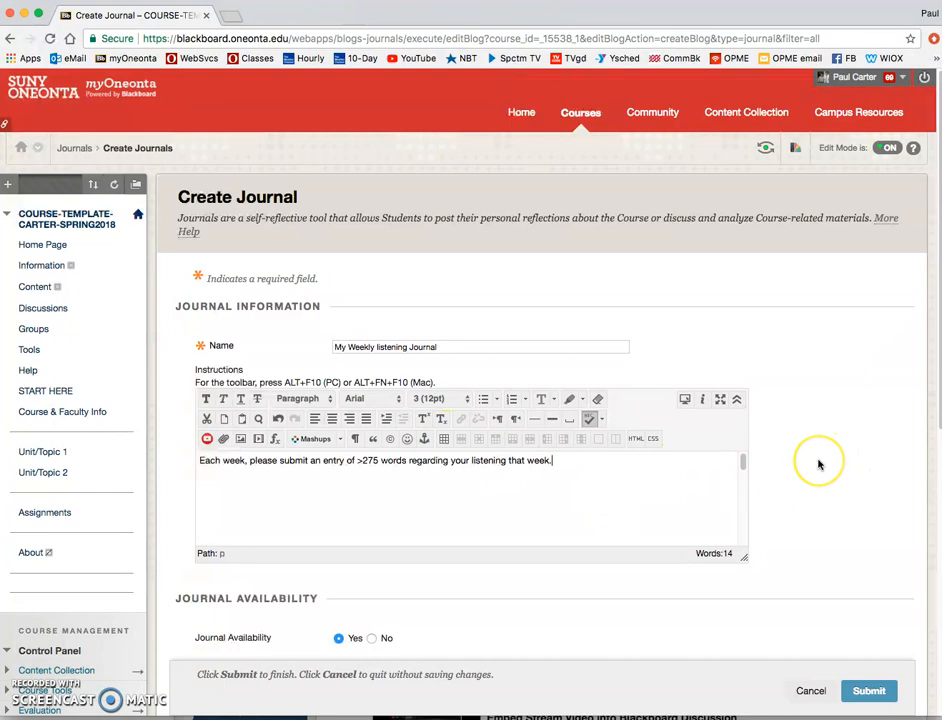
# Look over the journal's availability and date restrictions and set its entry indexing to Weekly
pyautogui.scroll(-5, 818, 464)
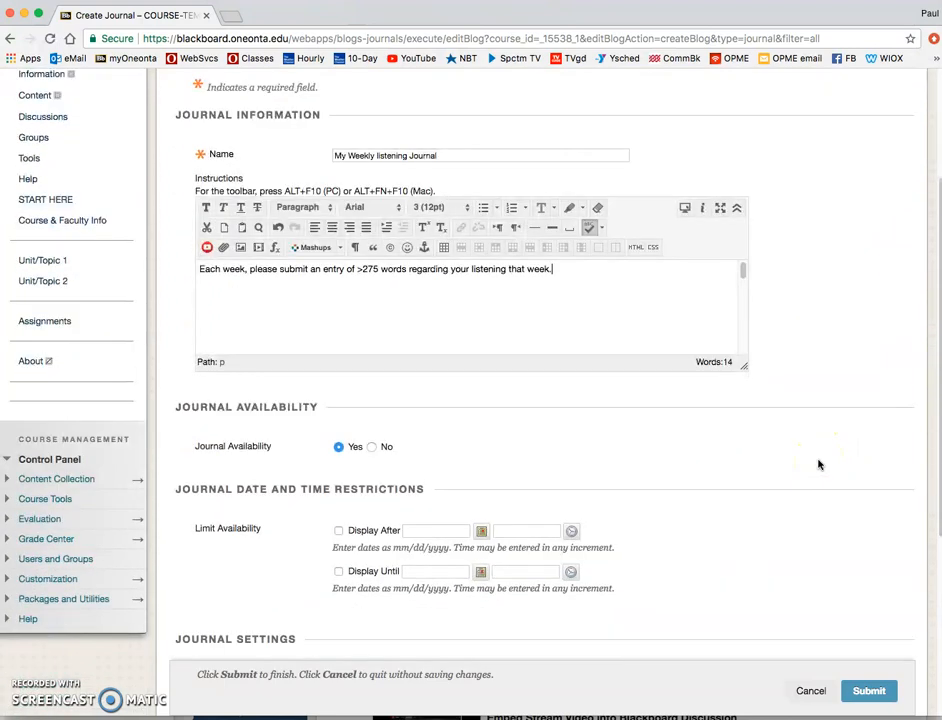
pyautogui.scroll(-2, 818, 464)
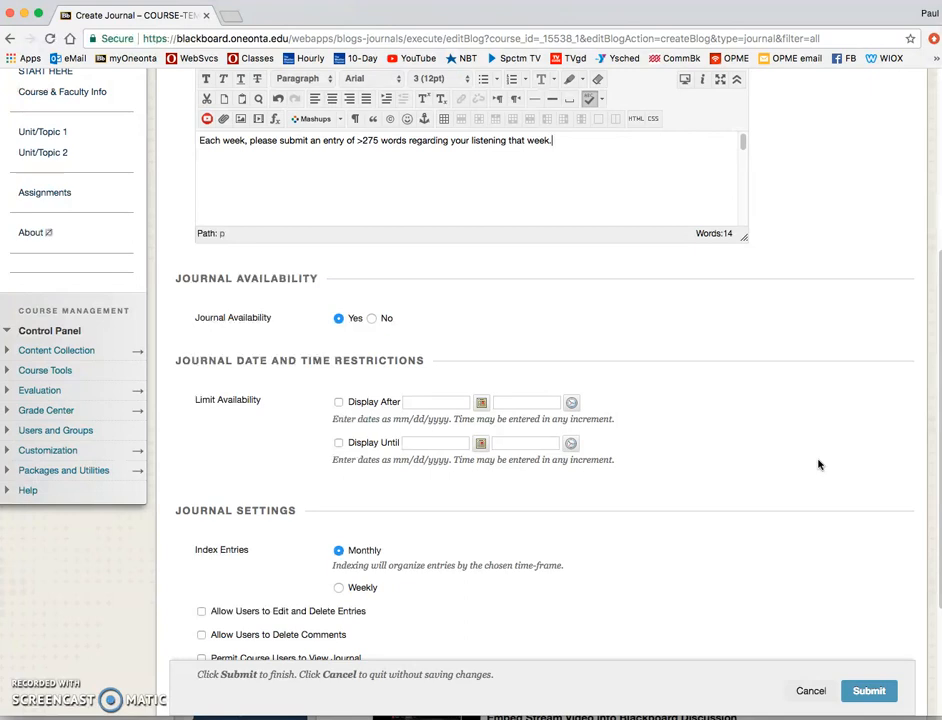
pyautogui.scroll(2, 818, 464)
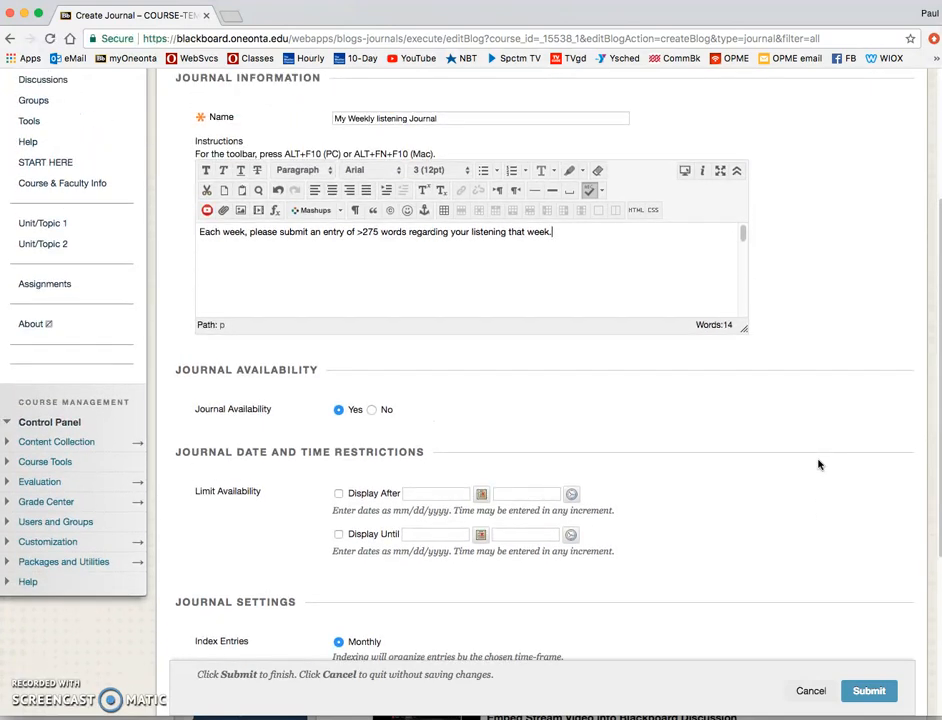
pyautogui.scroll(-1, 467, 396)
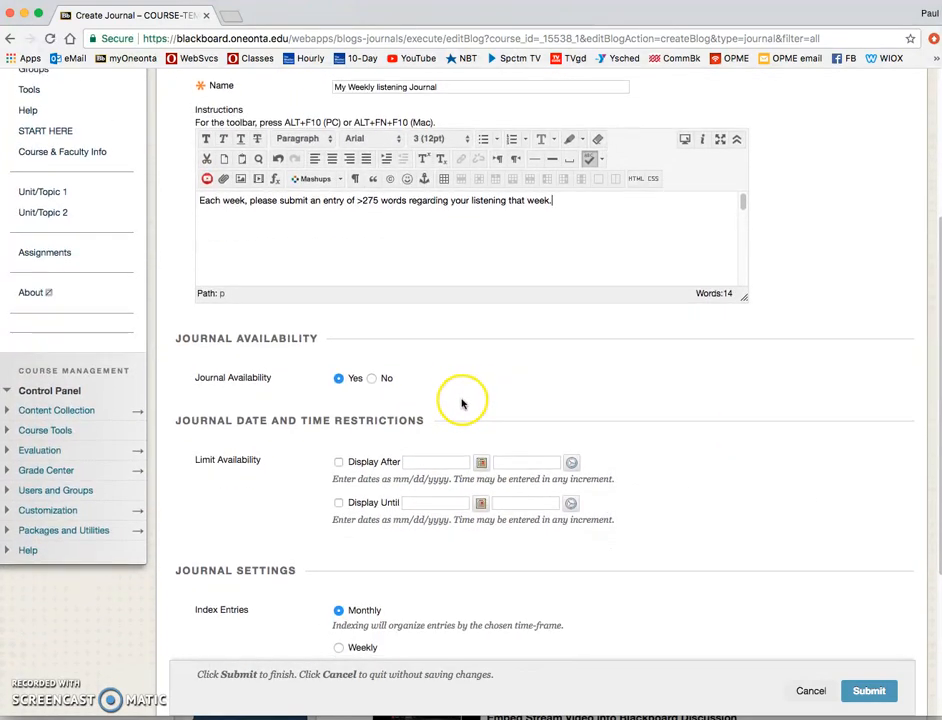
pyautogui.scroll(-5, 462, 403)
pyautogui.click(339, 439)
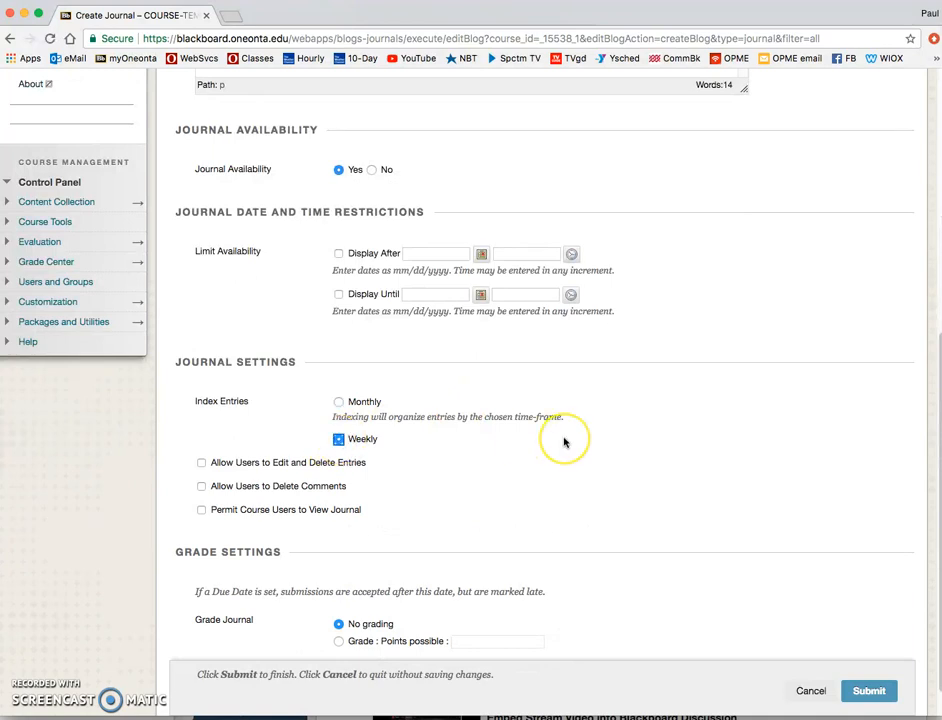
# Permit course users to view the journal, leave it ungraded, and submit it
pyautogui.scroll(-1, 582, 444)
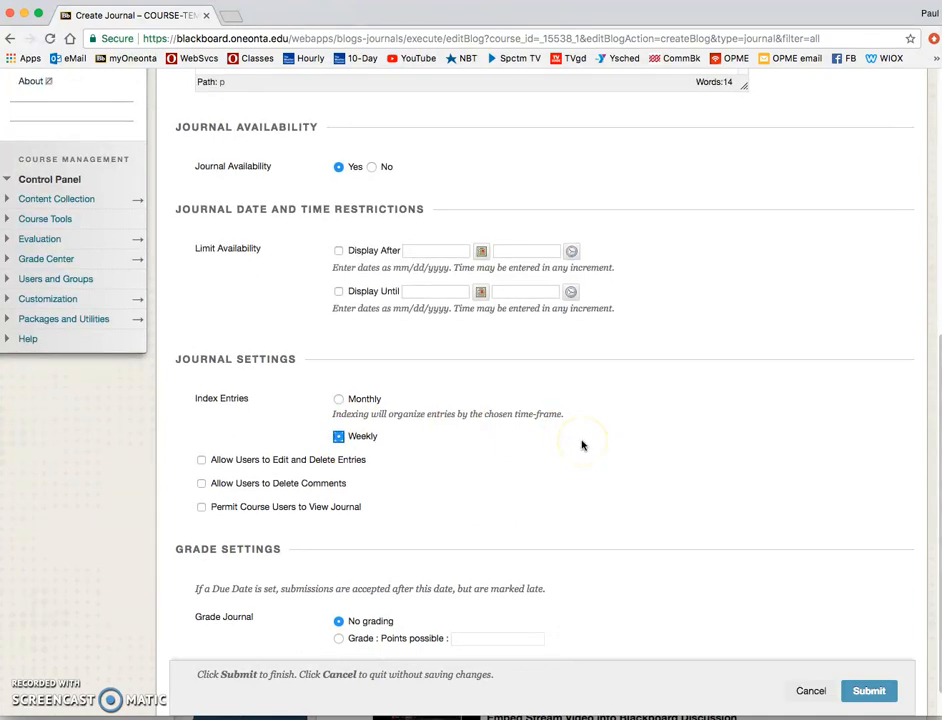
pyautogui.scroll(-1, 582, 444)
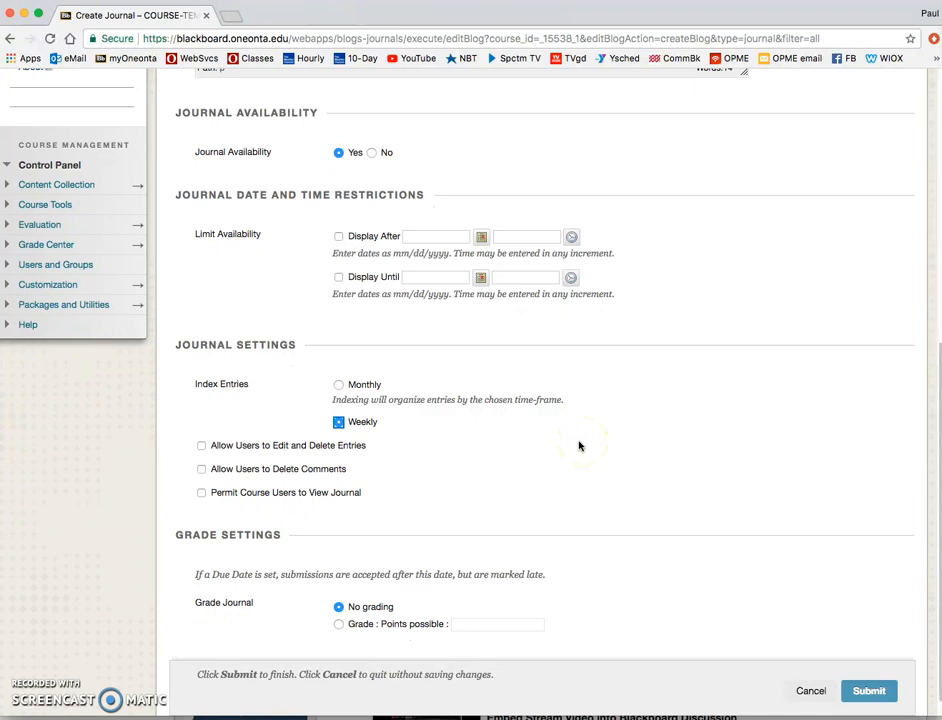
pyautogui.click(202, 494)
pyautogui.scroll(-2, 618, 456)
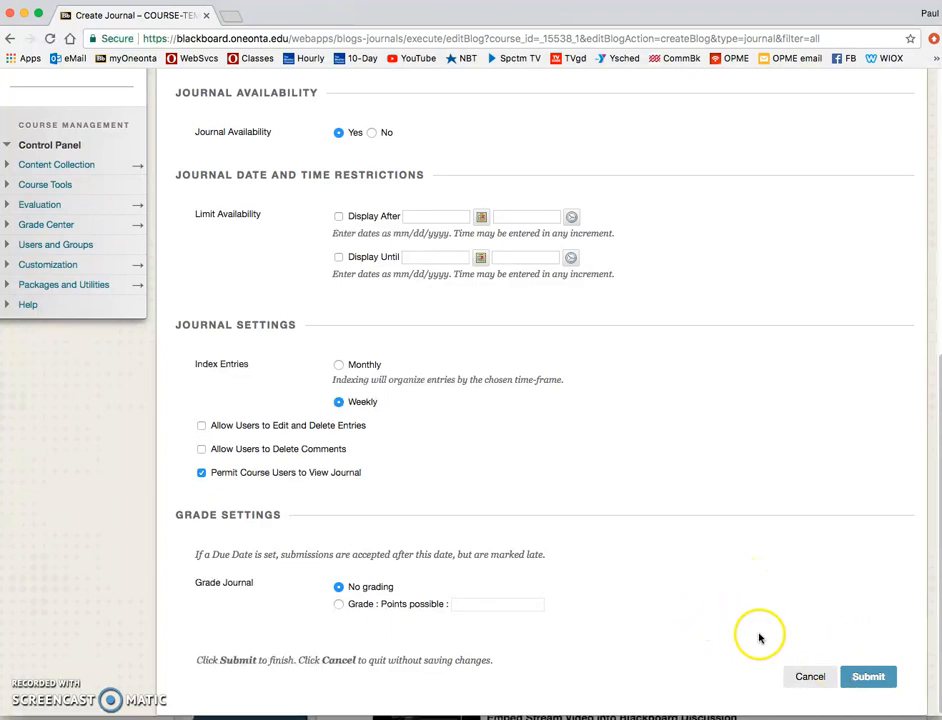
pyautogui.click(868, 677)
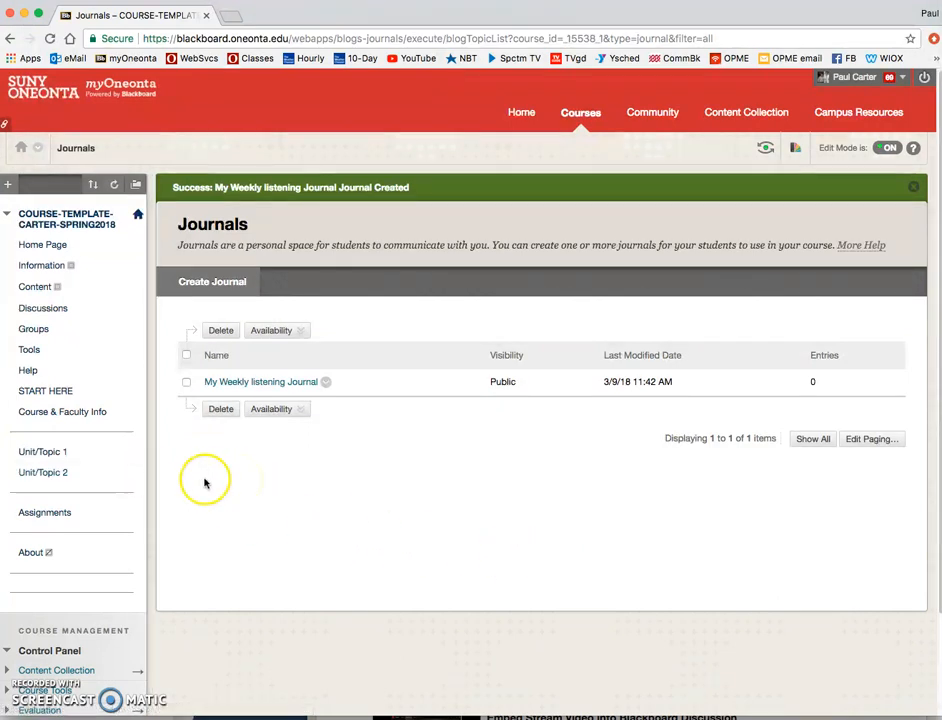
# Start creating a new test from scratch in the course's Assignments content area
pyautogui.scroll(-3, 30, 522)
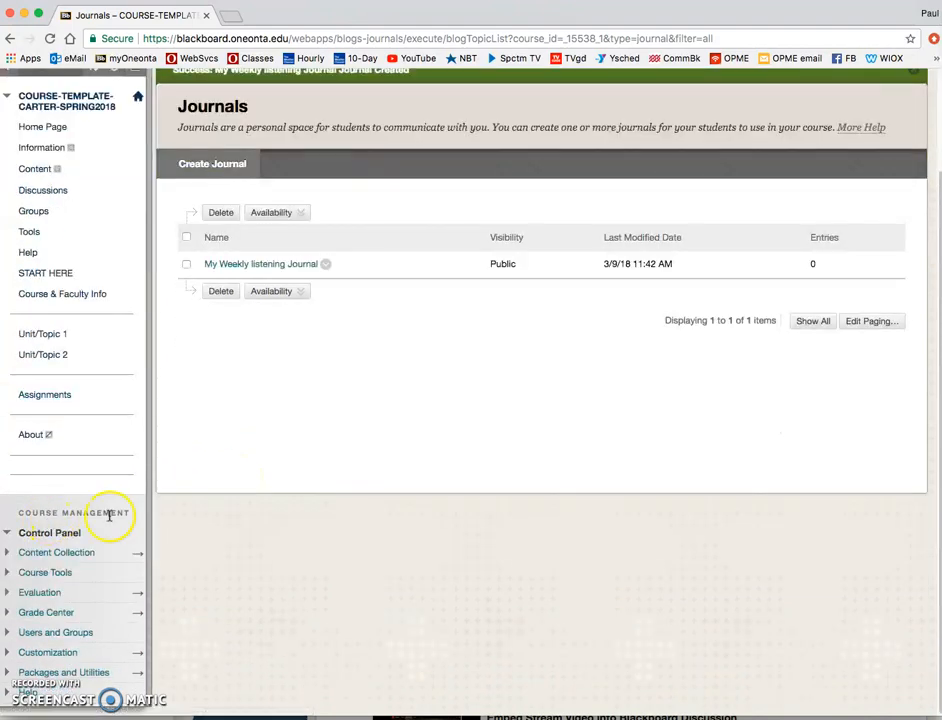
pyautogui.scroll(1, 250, 510)
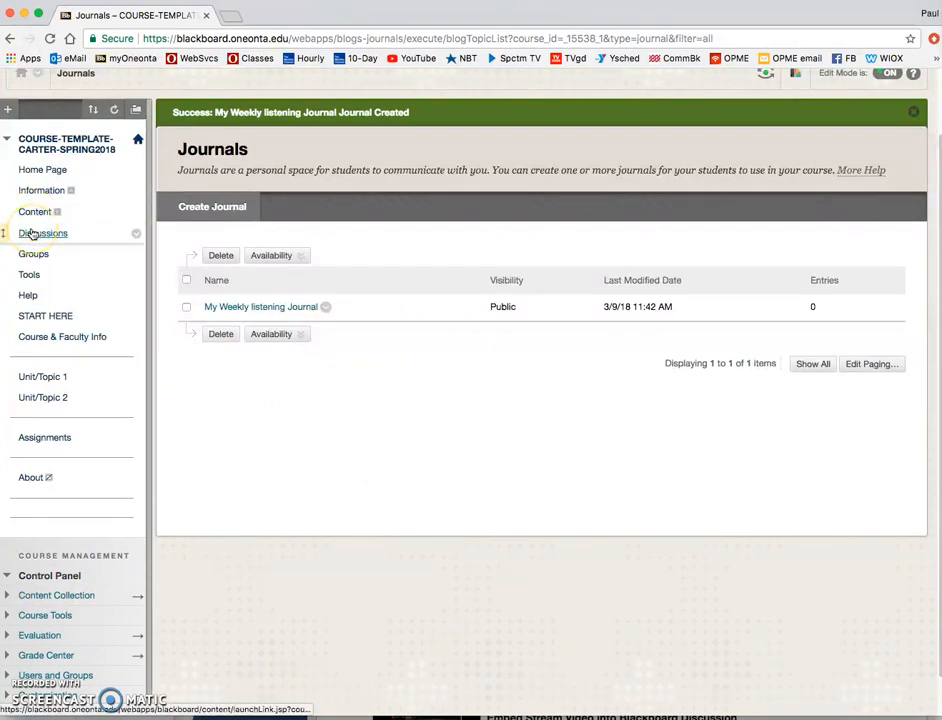
pyautogui.click(78, 439)
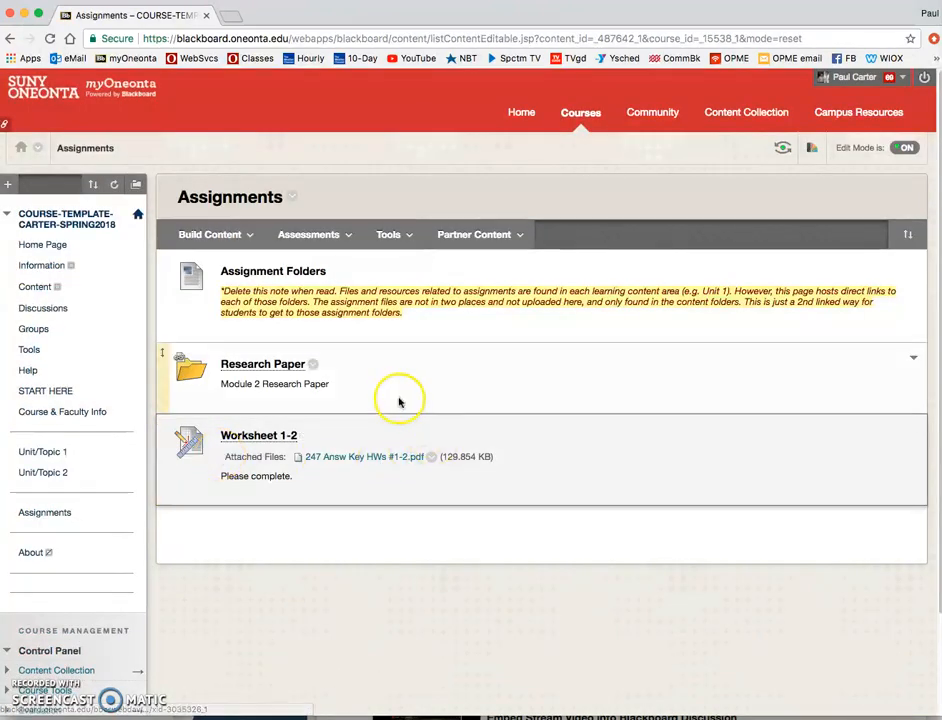
pyautogui.click(245, 236)
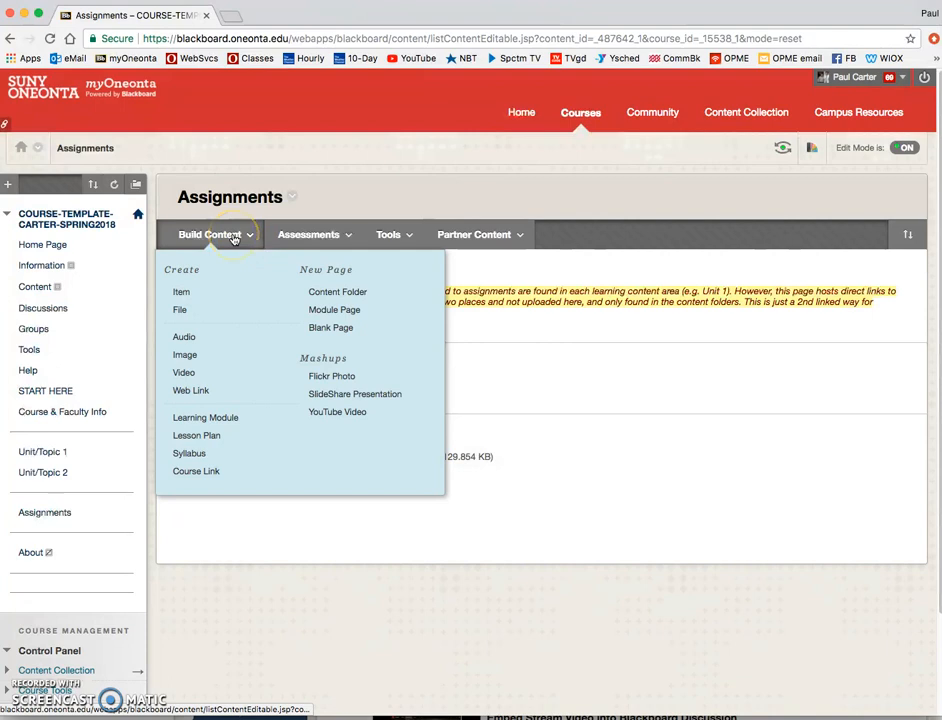
pyautogui.click(296, 236)
pyautogui.click(290, 271)
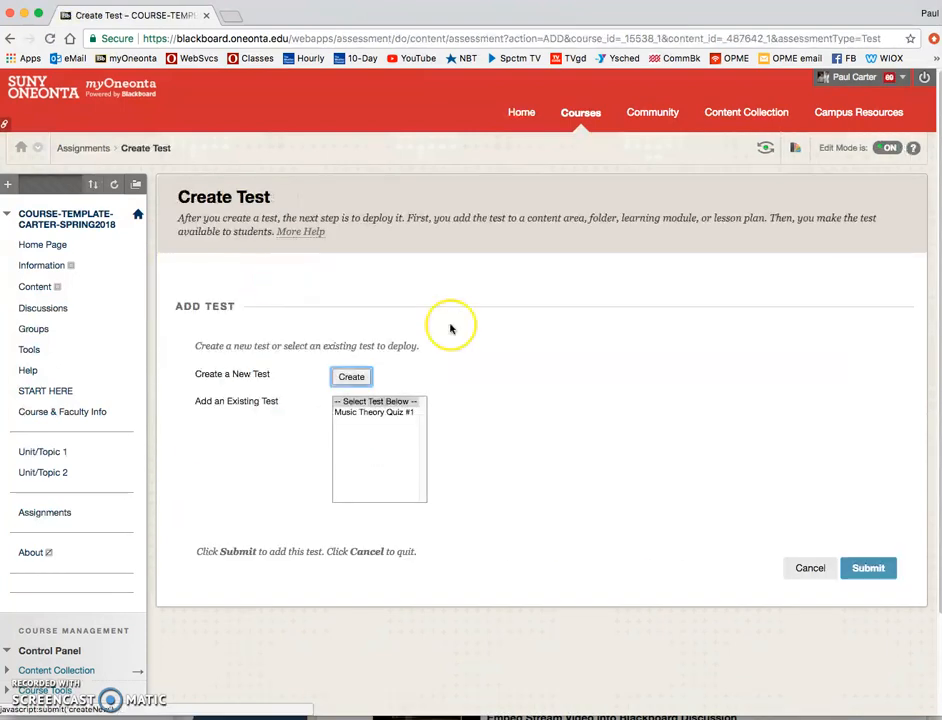
pyautogui.click(352, 377)
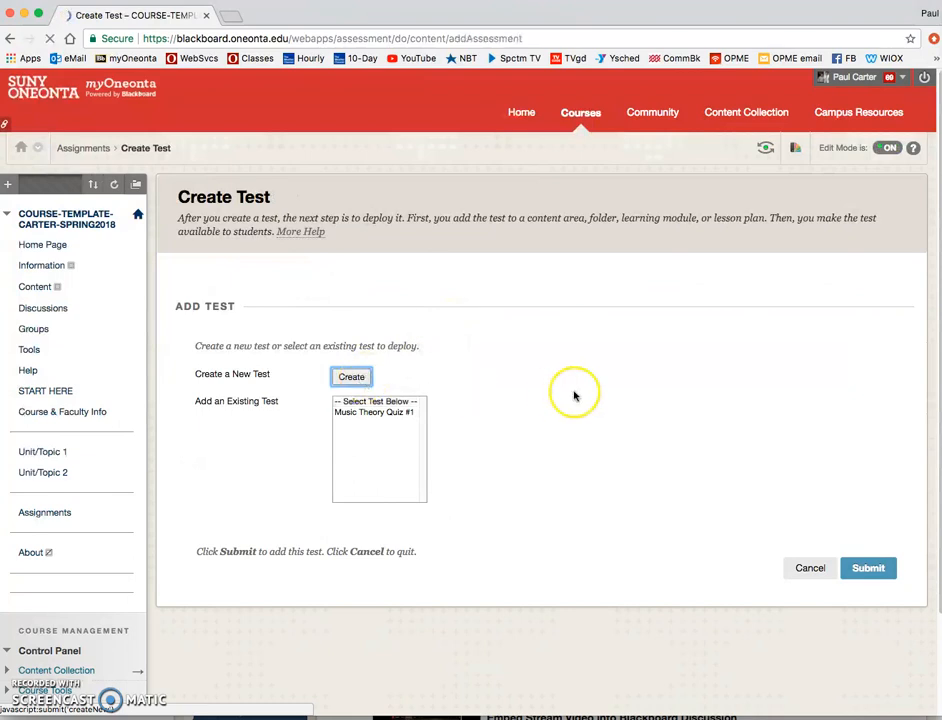
# Name the new test "Music Theory Quiz #1"
pyautogui.click(350, 347)
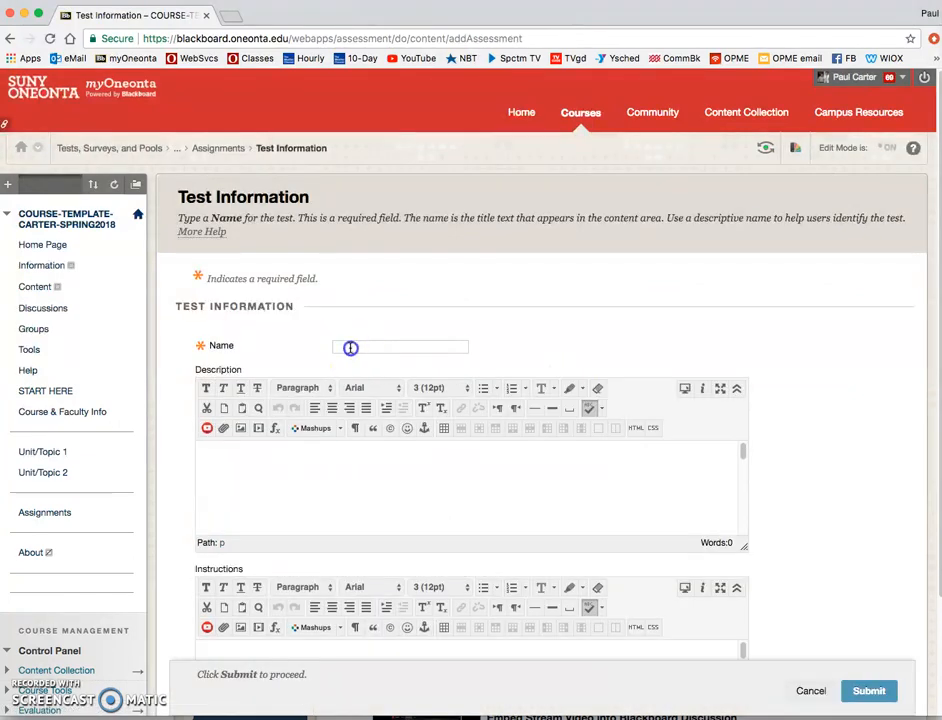
pyautogui.write('Music Theory Quiz #1')
pyautogui.click(376, 364)
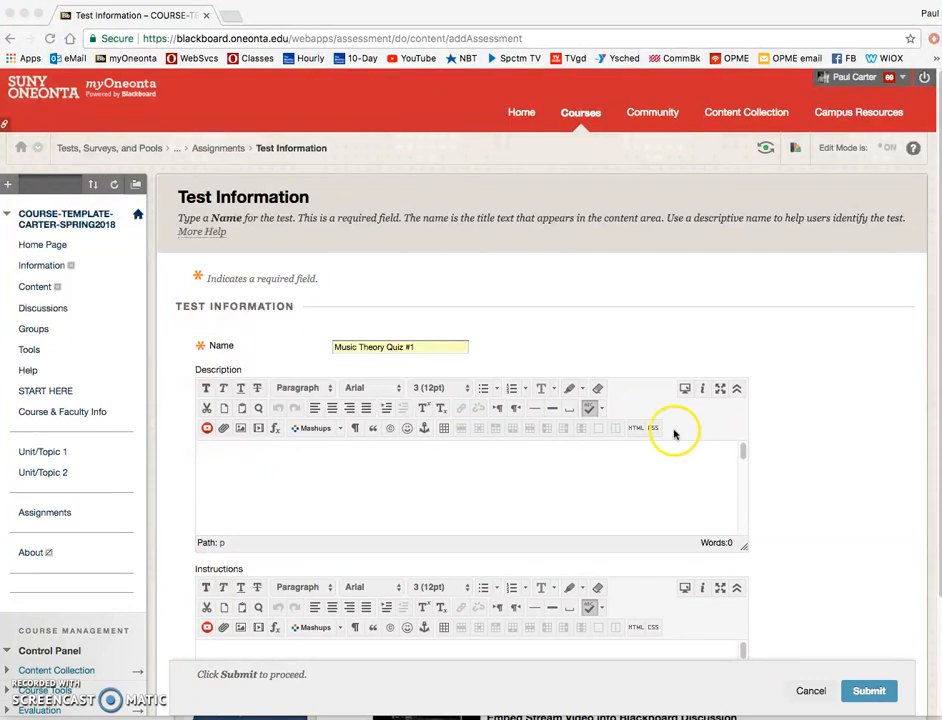
# Enter the test description "Please take and pass this quiz on treble clef note identification."
pyautogui.click(454, 458)
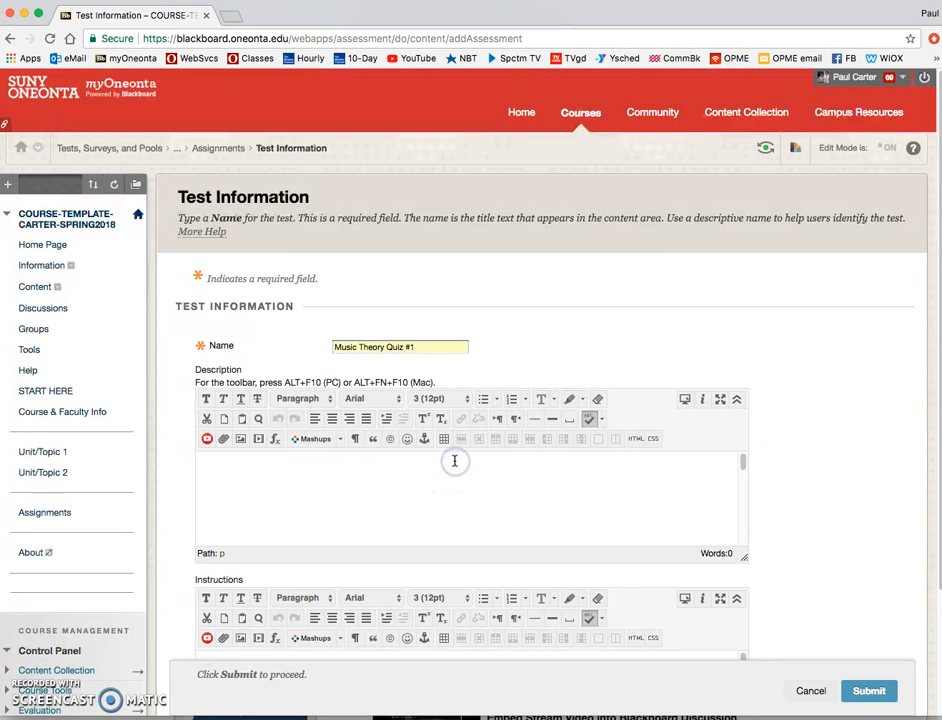
pyautogui.write('Please take and pass this quiz on treble clef note identification.')
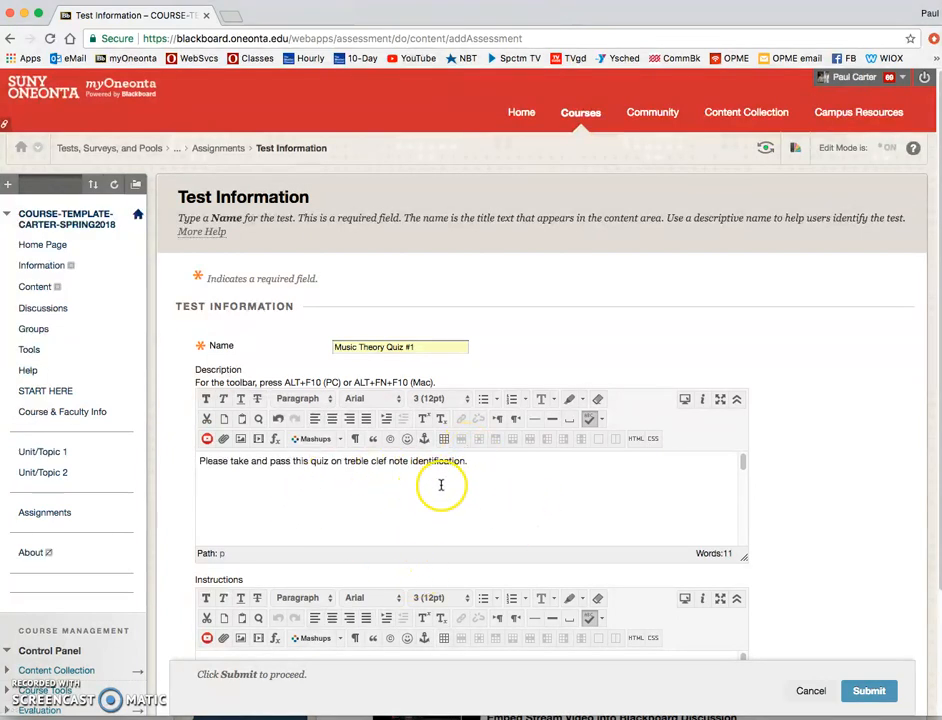
pyautogui.scroll(-5, 448, 534)
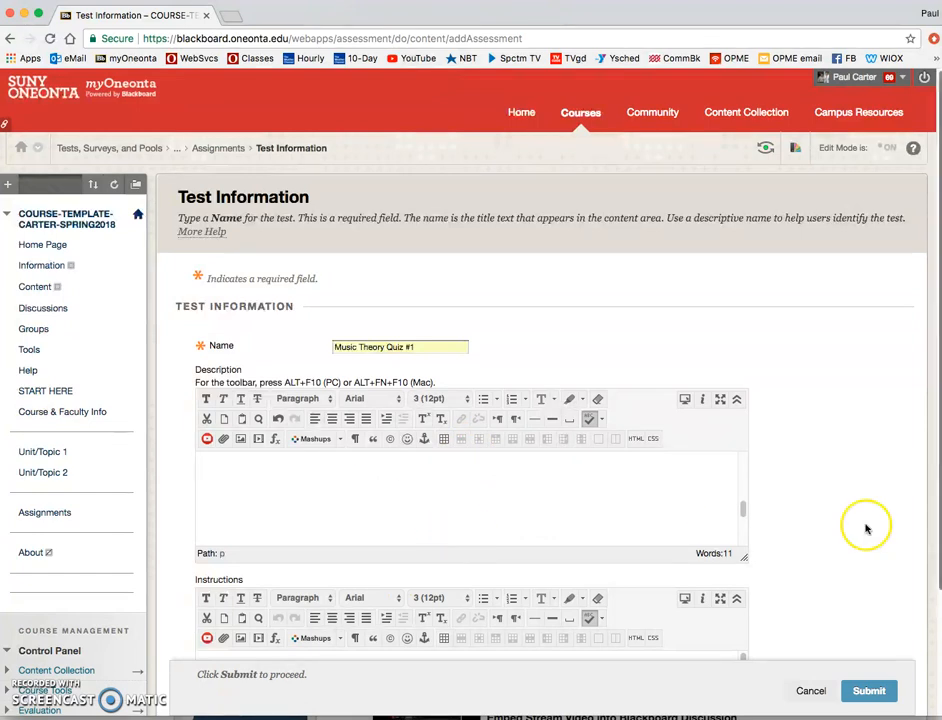
# Enter the test instructions "Look at the question and then choose the correct answer." and submit the test information
pyautogui.scroll(-3, 845, 530)
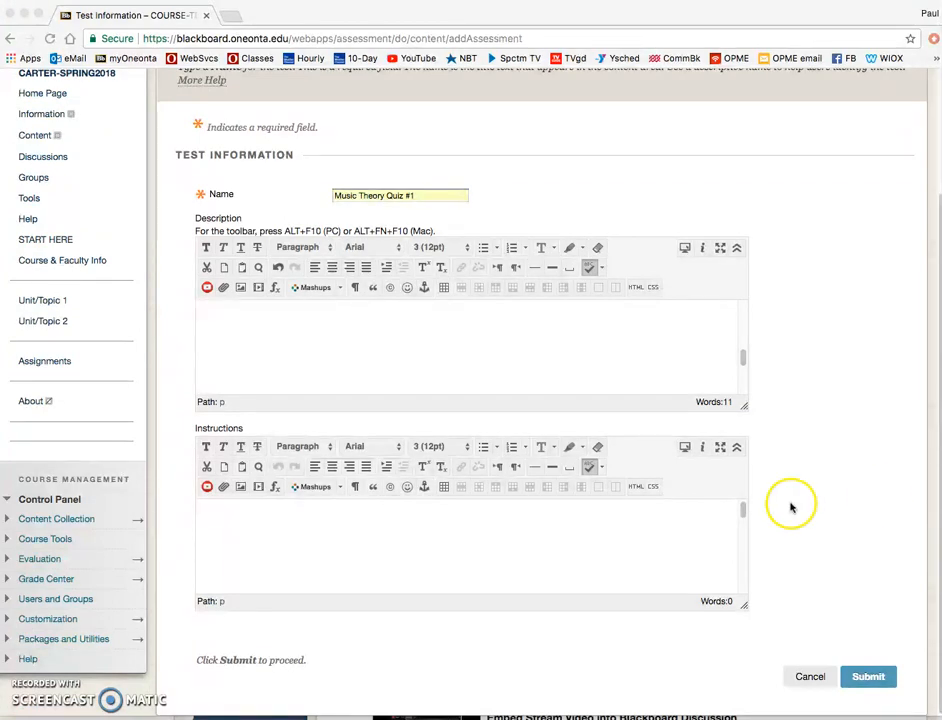
pyautogui.click(401, 515)
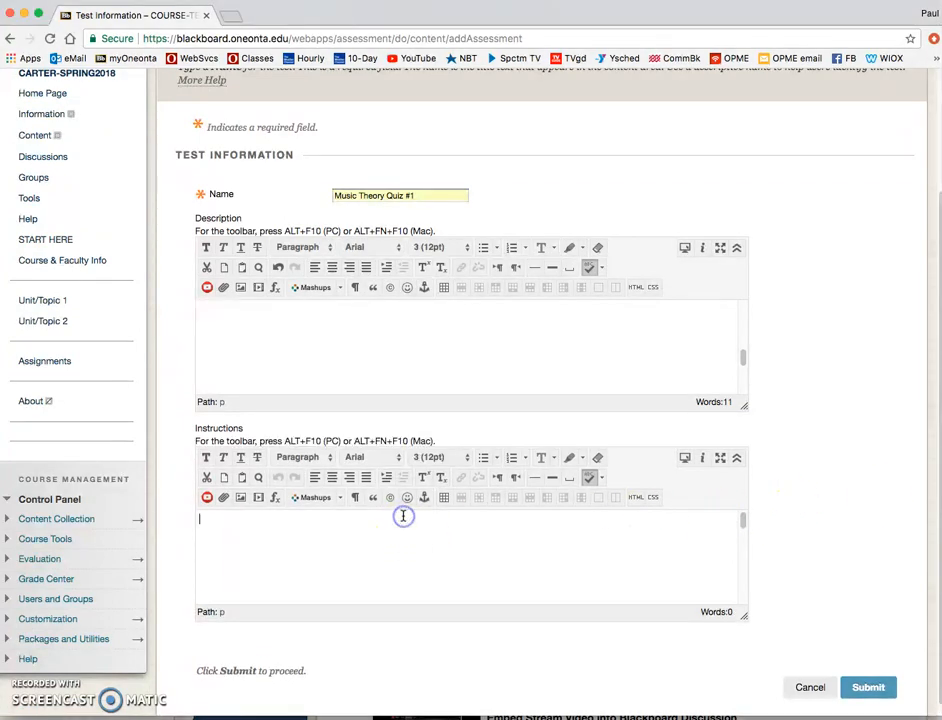
pyautogui.write('Look at the question and then choose the correct answer.')
pyautogui.press('Return')
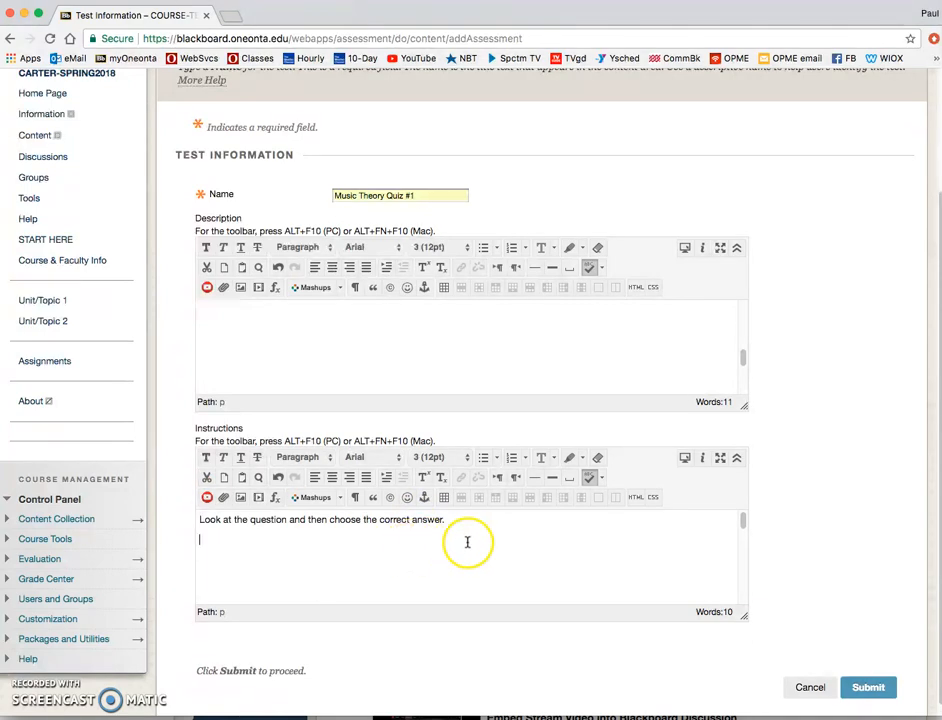
pyautogui.scroll(-3, 466, 545)
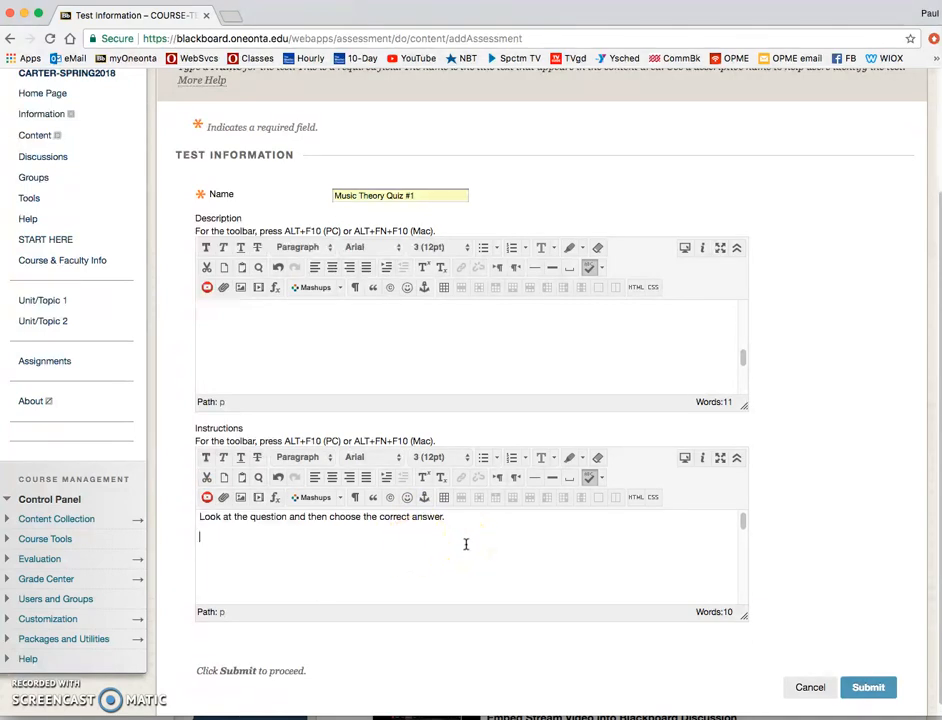
pyautogui.scroll(3, 846, 605)
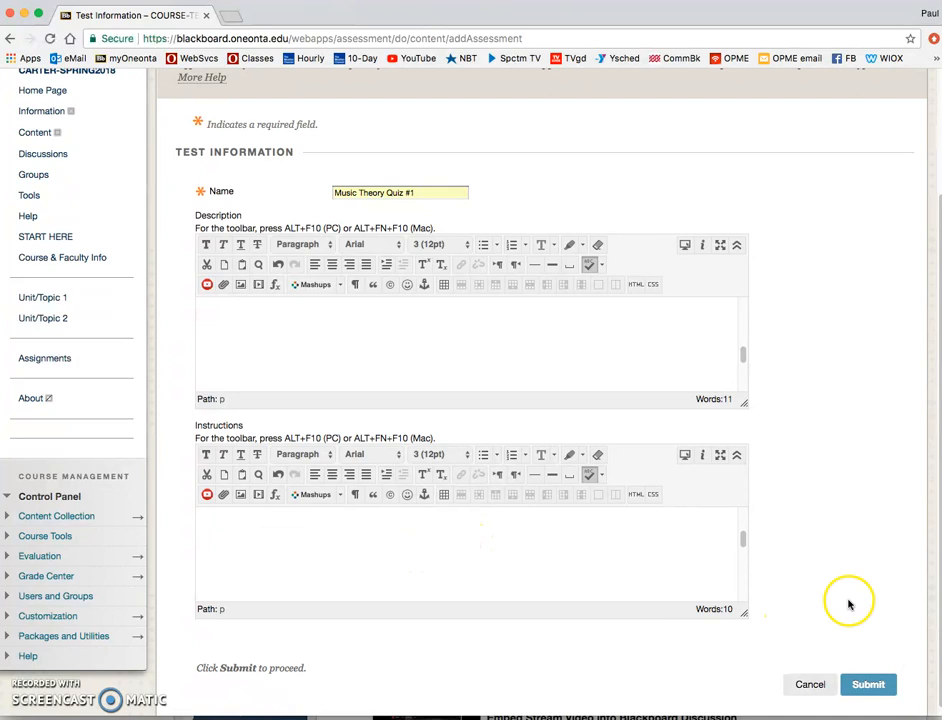
pyautogui.scroll(-3, 754, 610)
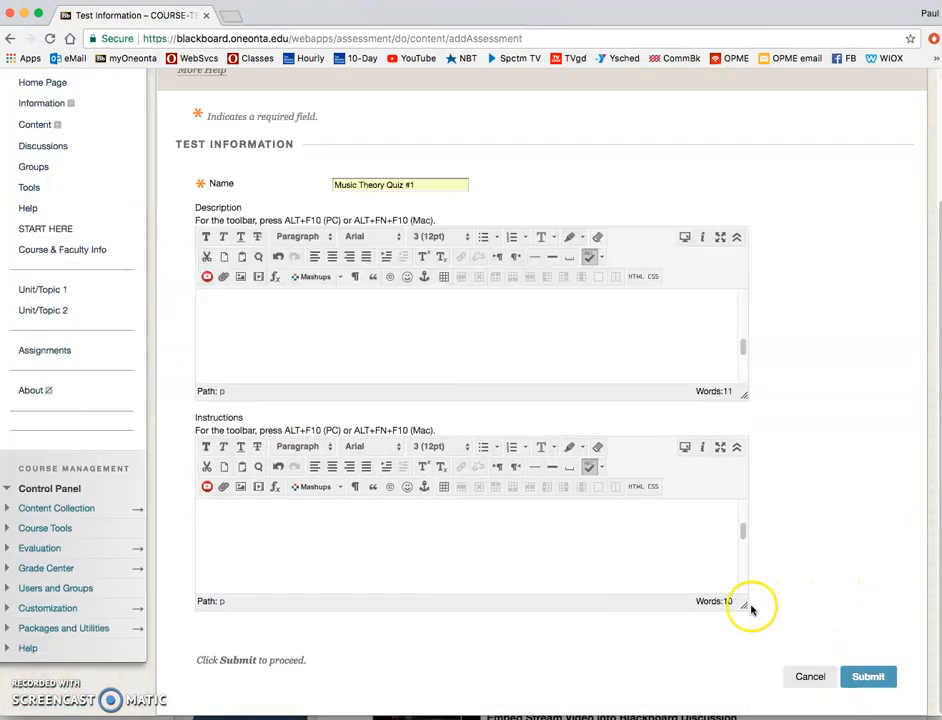
pyautogui.click(866, 675)
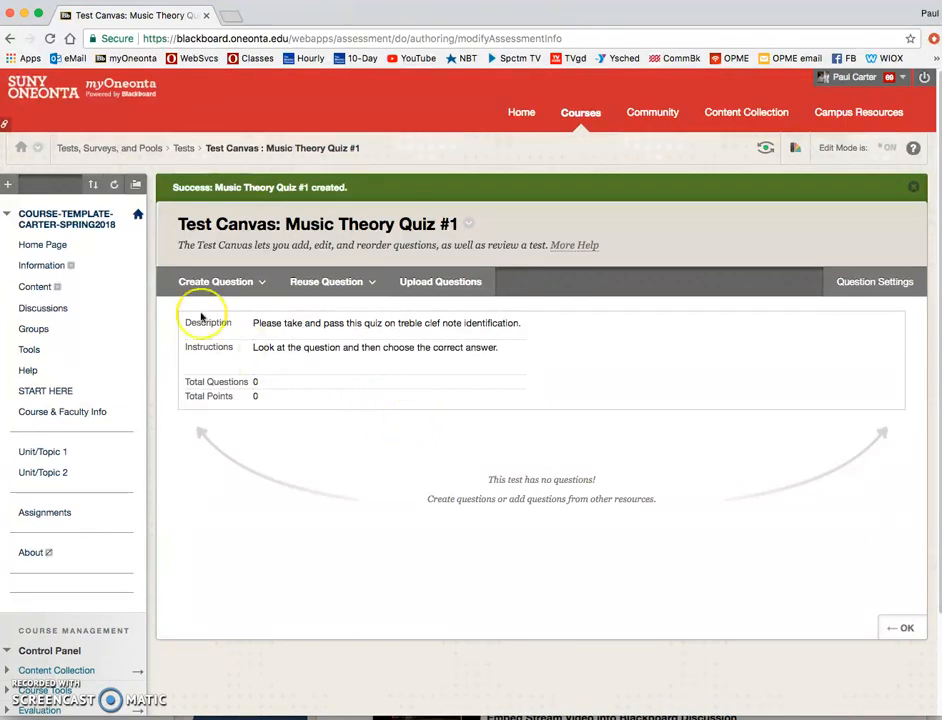
# Add a Multiple Choice question to the quiz and title it "Question 1"
pyautogui.click(215, 282)
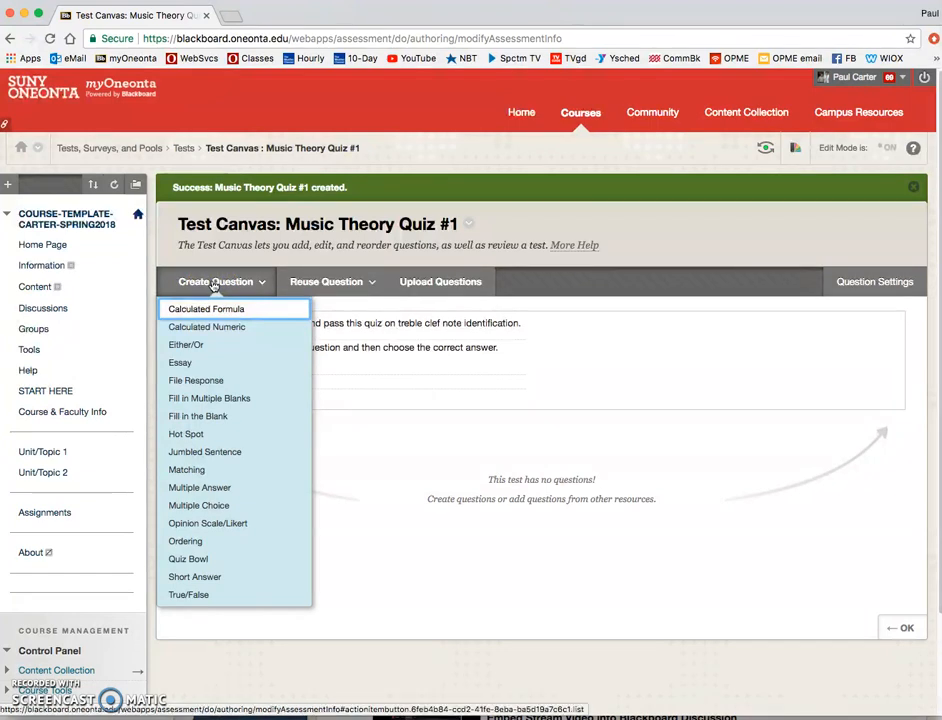
pyautogui.click(199, 507)
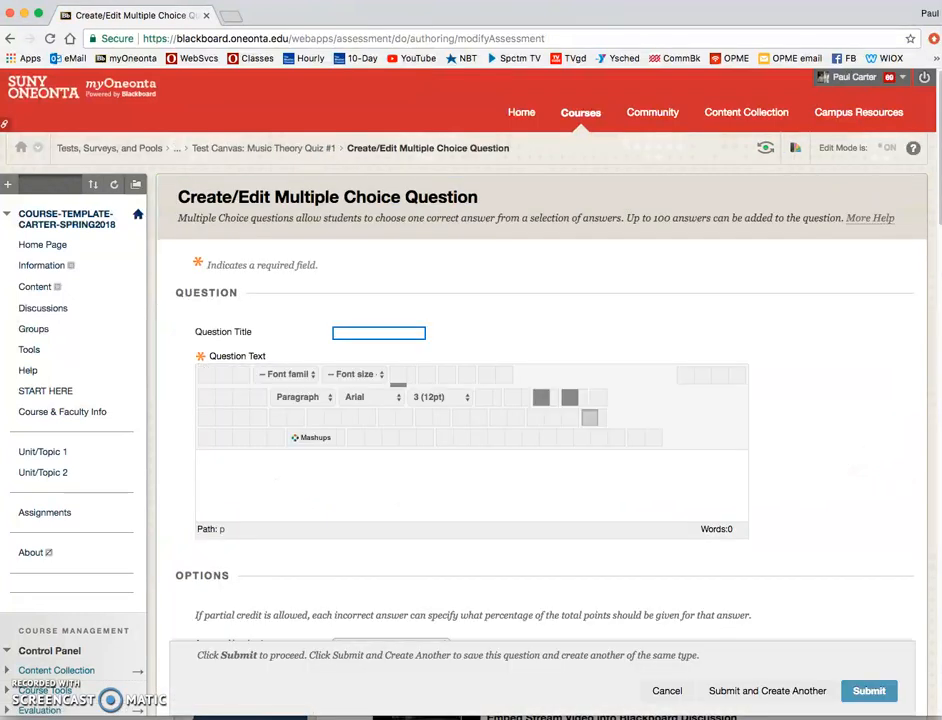
pyautogui.click(378, 332)
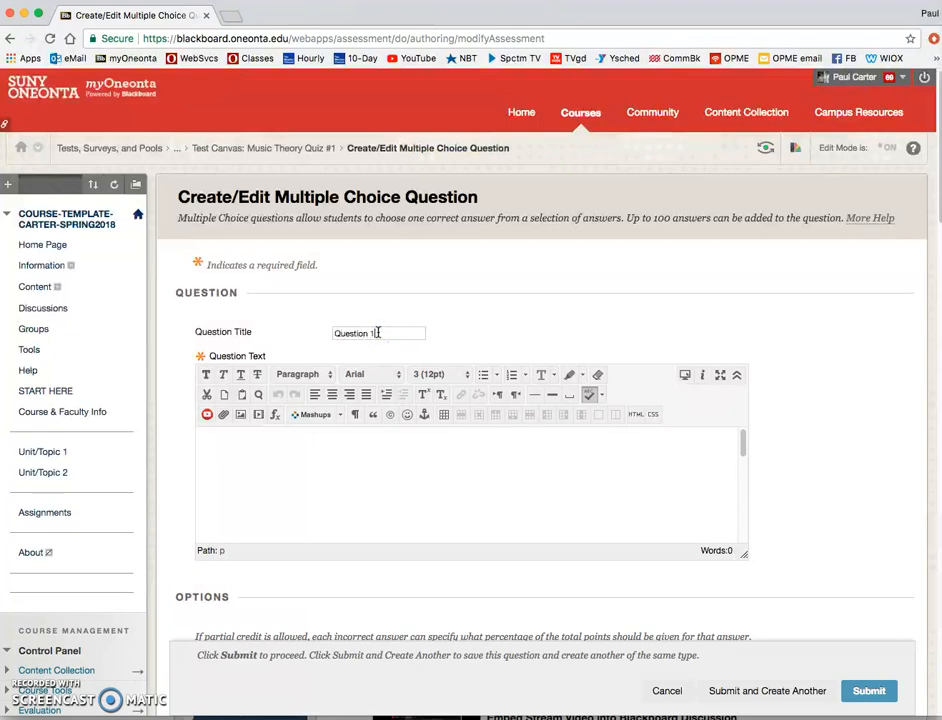
# Enter the question text "What is the name of the note occupying the second space of the treble clef?"
pyautogui.click(465, 448)
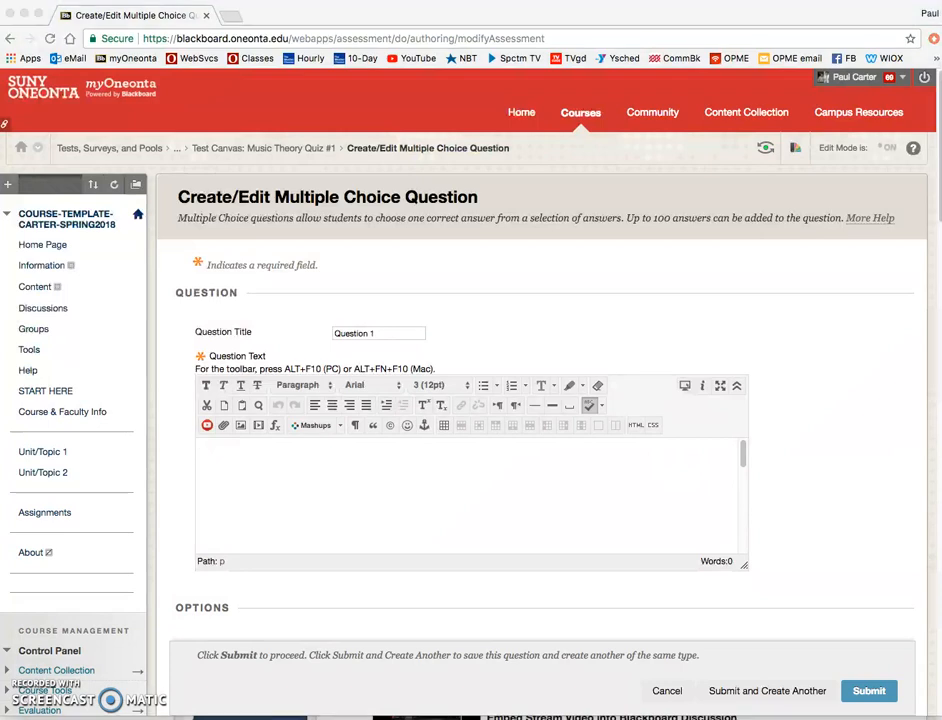
pyautogui.click(578, 463)
pyautogui.write('What is the name of the note occupying the second space of the treble clef?')
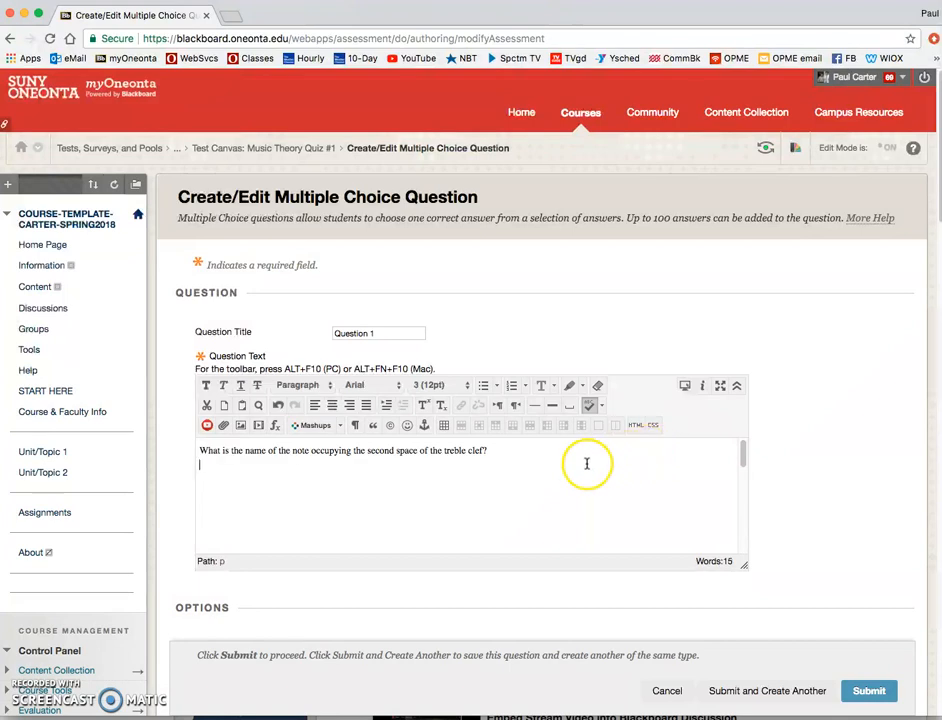
pyautogui.click(580, 456)
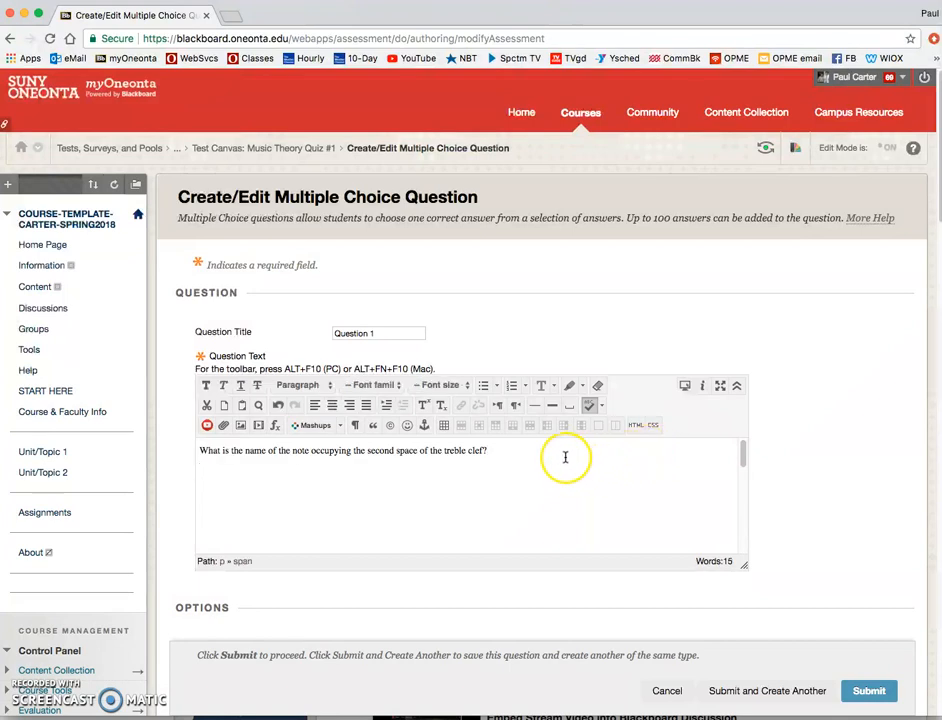
# Set the question's answer numbering to Arabic Numerals (1, 2, 3)
pyautogui.scroll(-3, 484, 526)
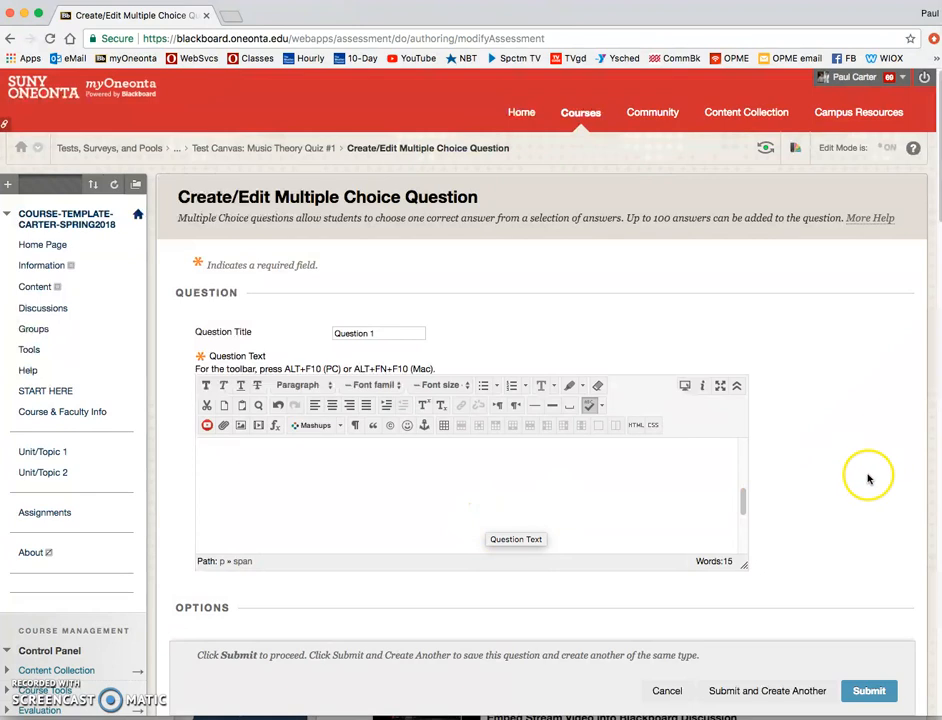
pyautogui.scroll(-3, 836, 487)
pyautogui.scroll(-2, 836, 487)
pyautogui.scroll(-1, 835, 488)
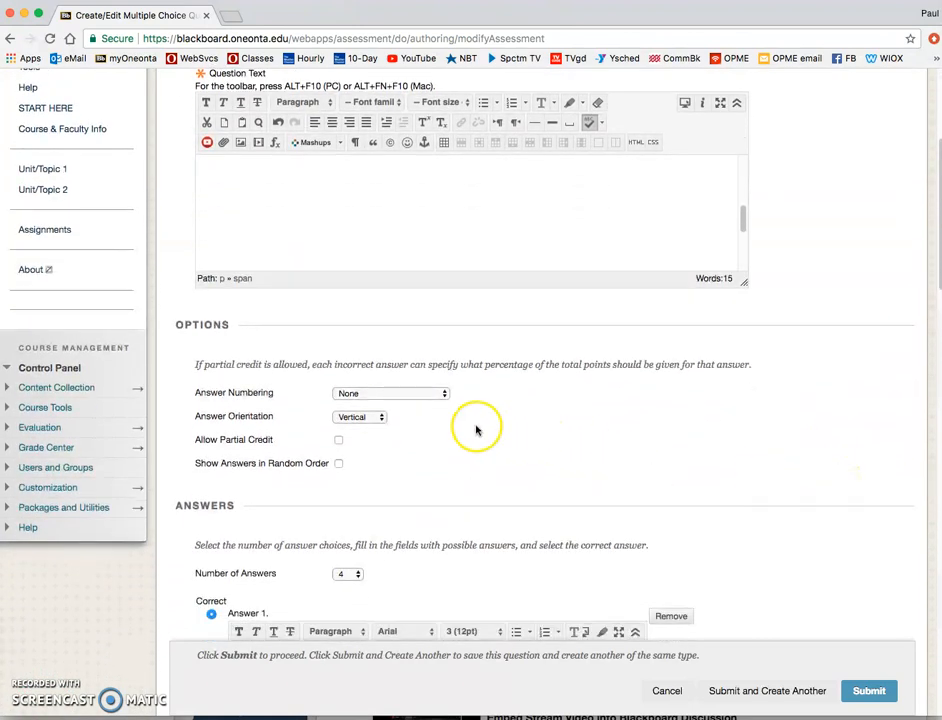
pyautogui.click(435, 395)
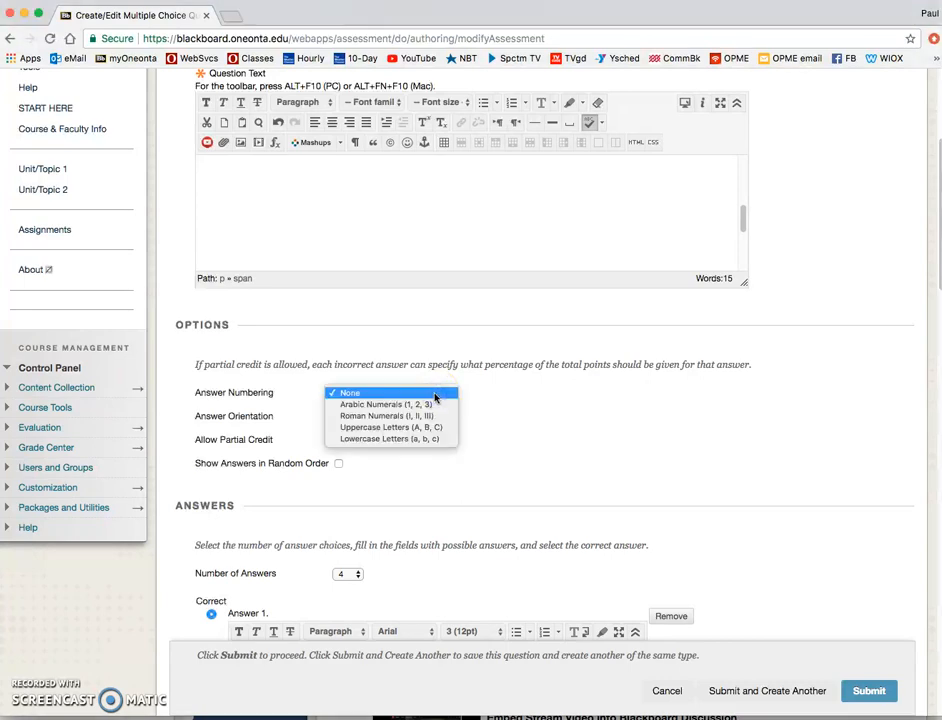
pyautogui.click(435, 395)
pyautogui.click(435, 395)
pyautogui.click(431, 404)
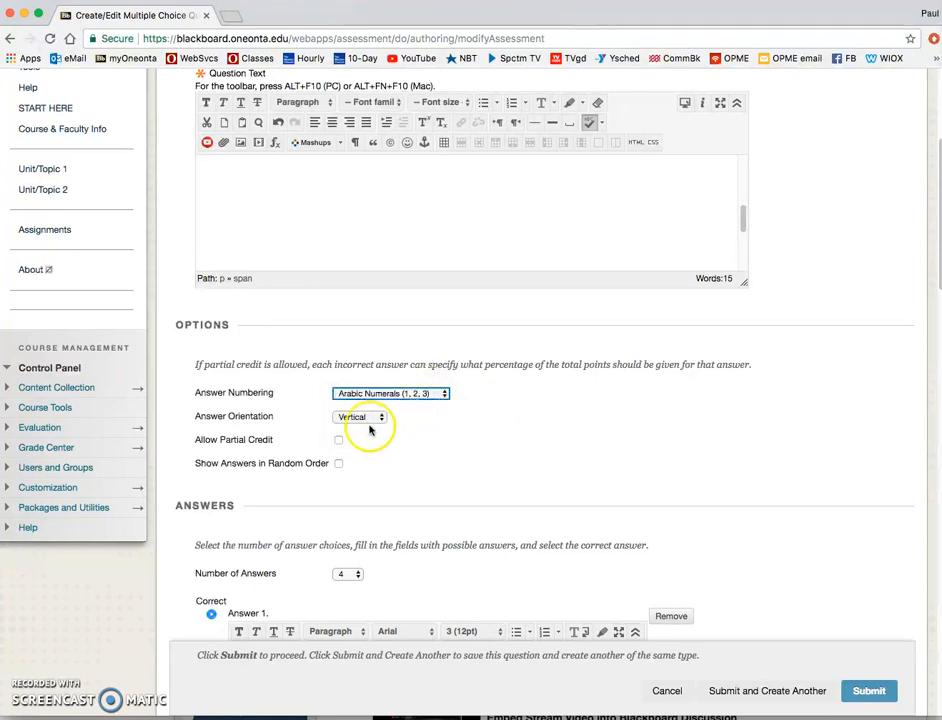
# Set the multiple choice question to show its answers in random order
pyautogui.scroll(-2, 430, 443)
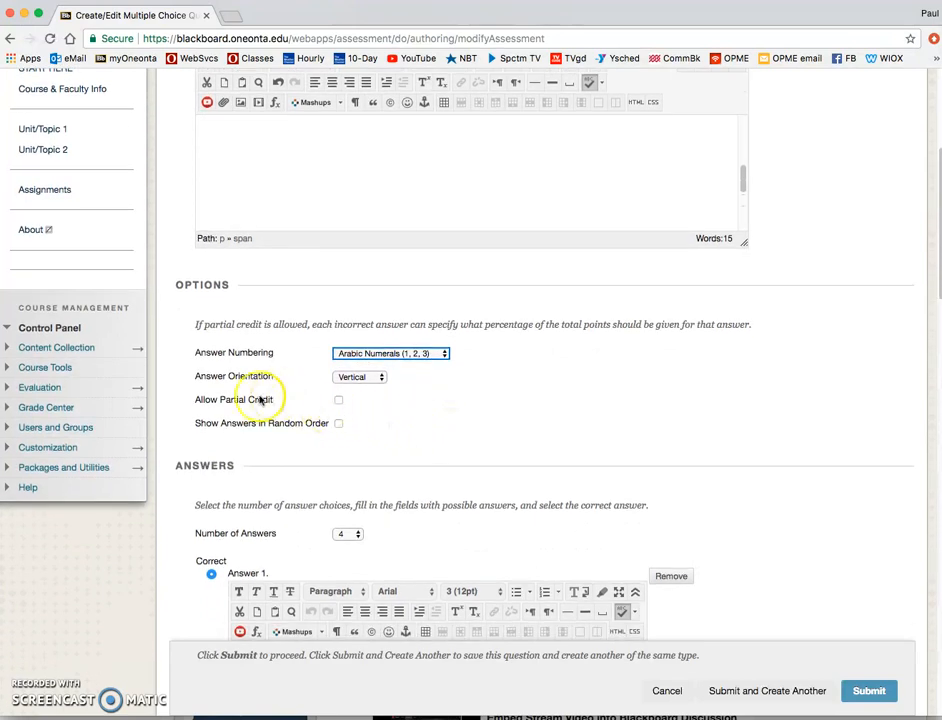
pyautogui.scroll(-2, 423, 432)
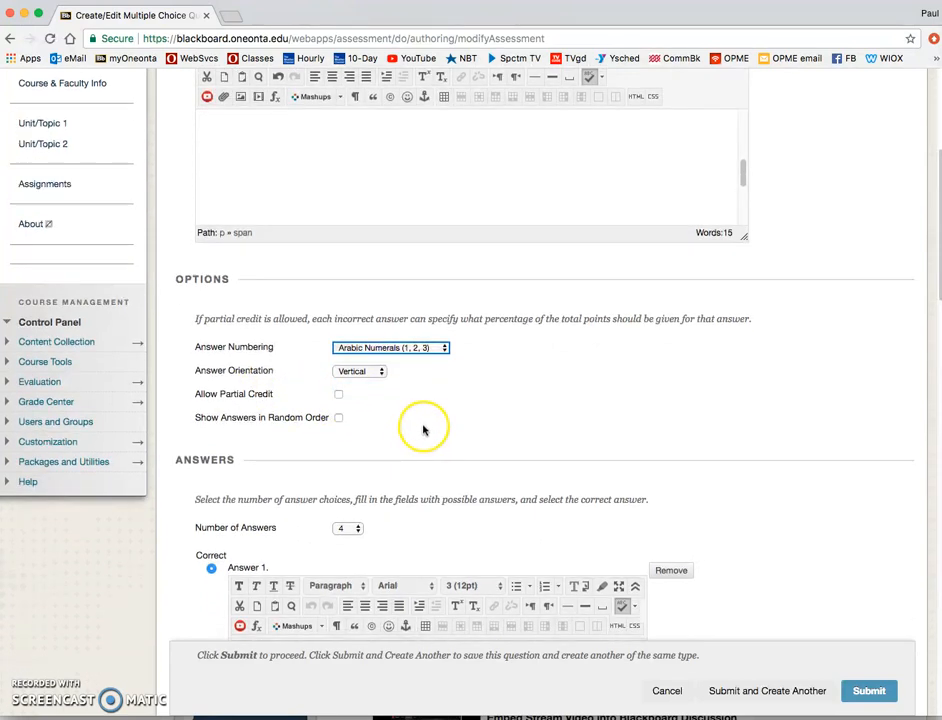
pyautogui.scroll(-2, 441, 421)
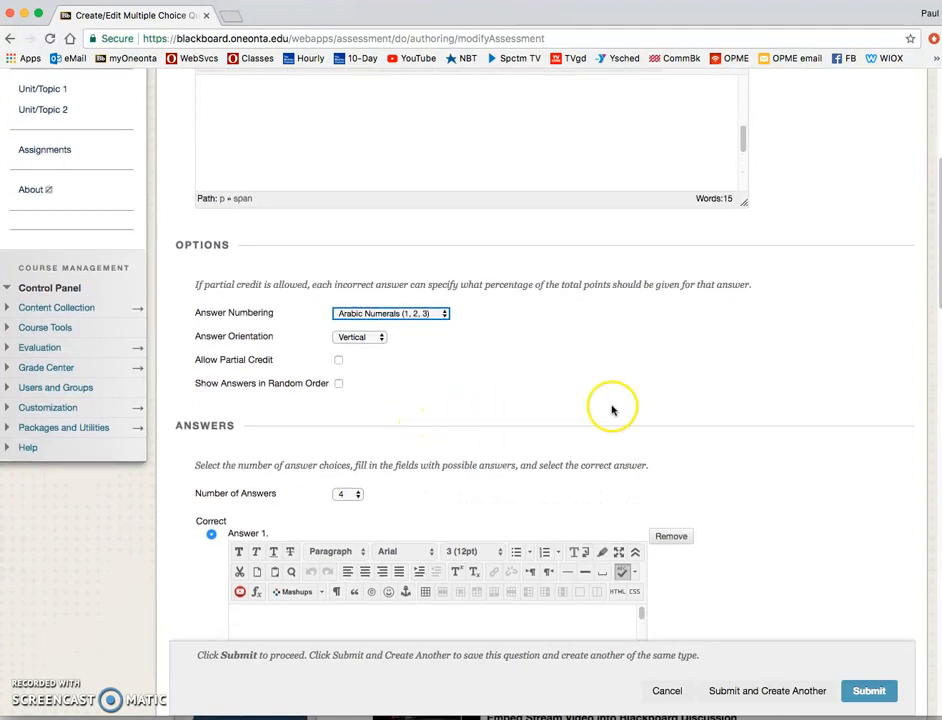
pyautogui.click(339, 384)
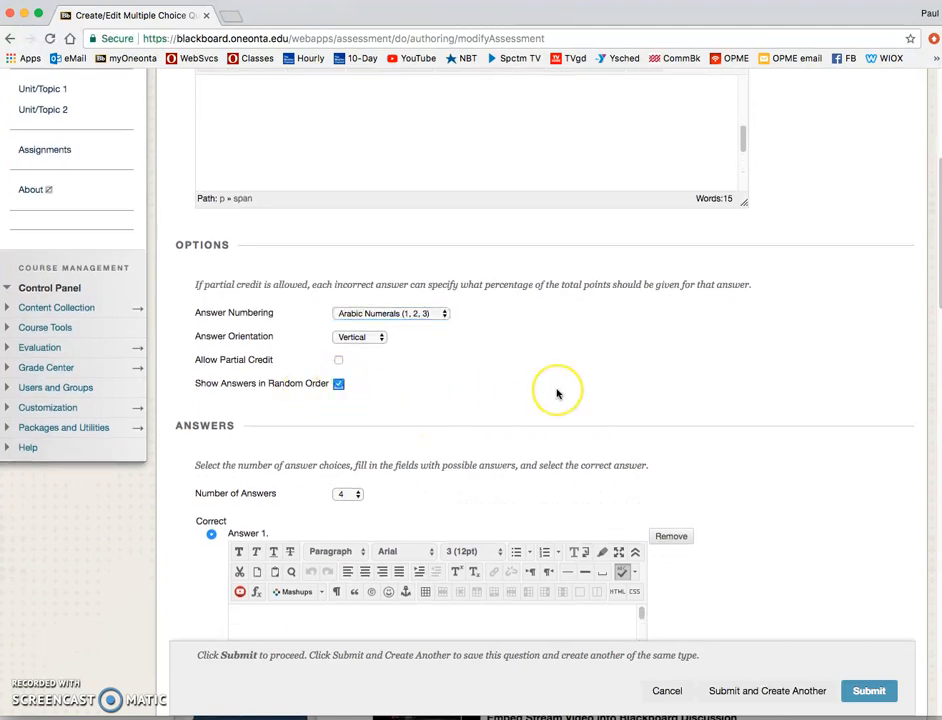
pyautogui.scroll(-3, 557, 393)
pyautogui.scroll(-3, 560, 368)
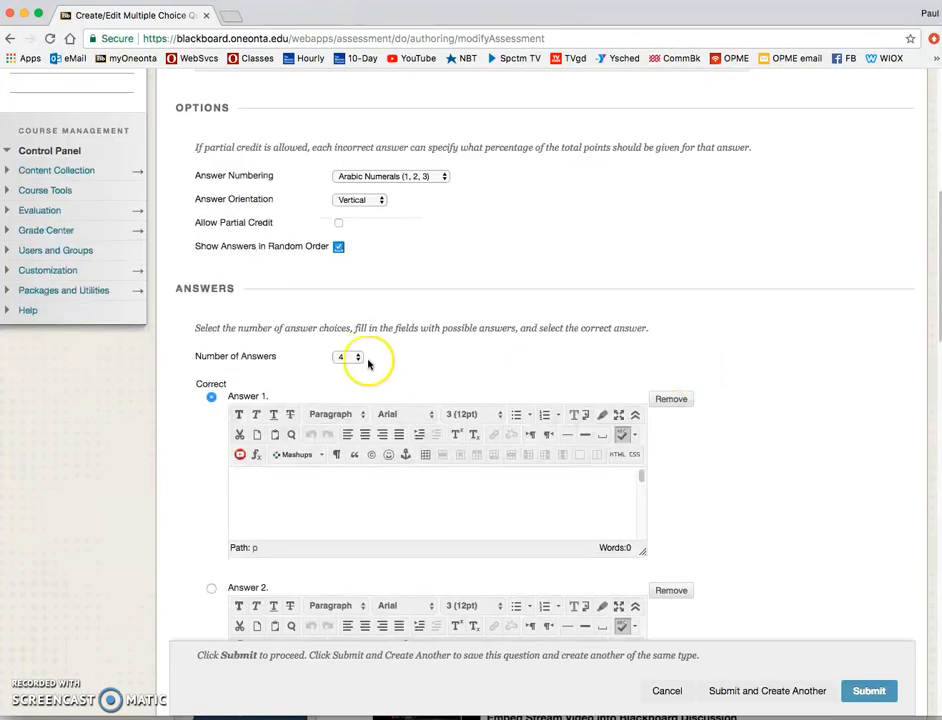
pyautogui.scroll(-1, 810, 486)
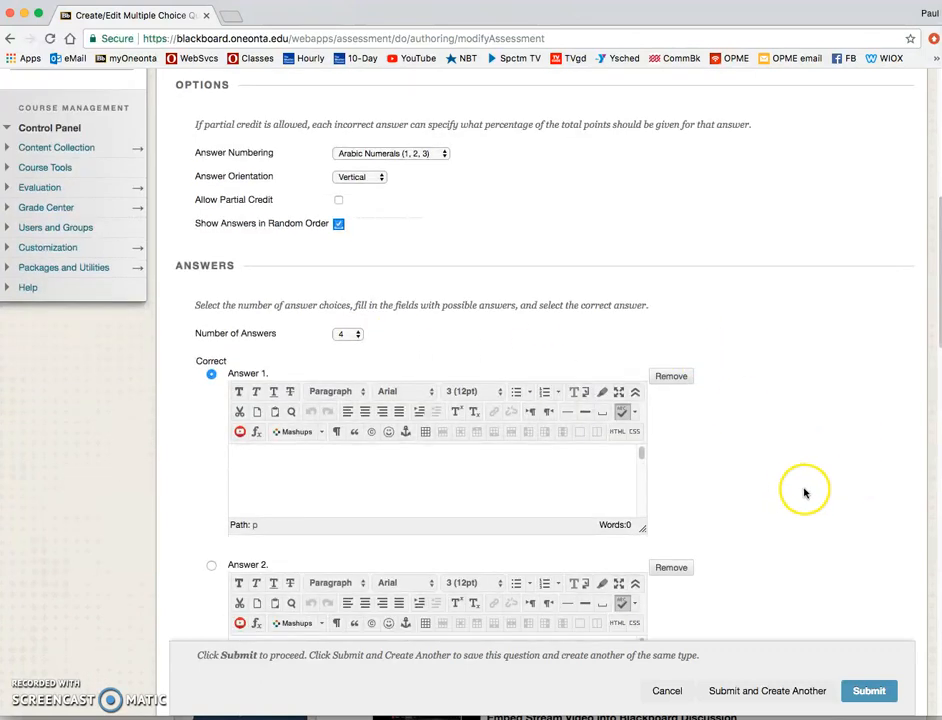
pyautogui.scroll(-2, 842, 502)
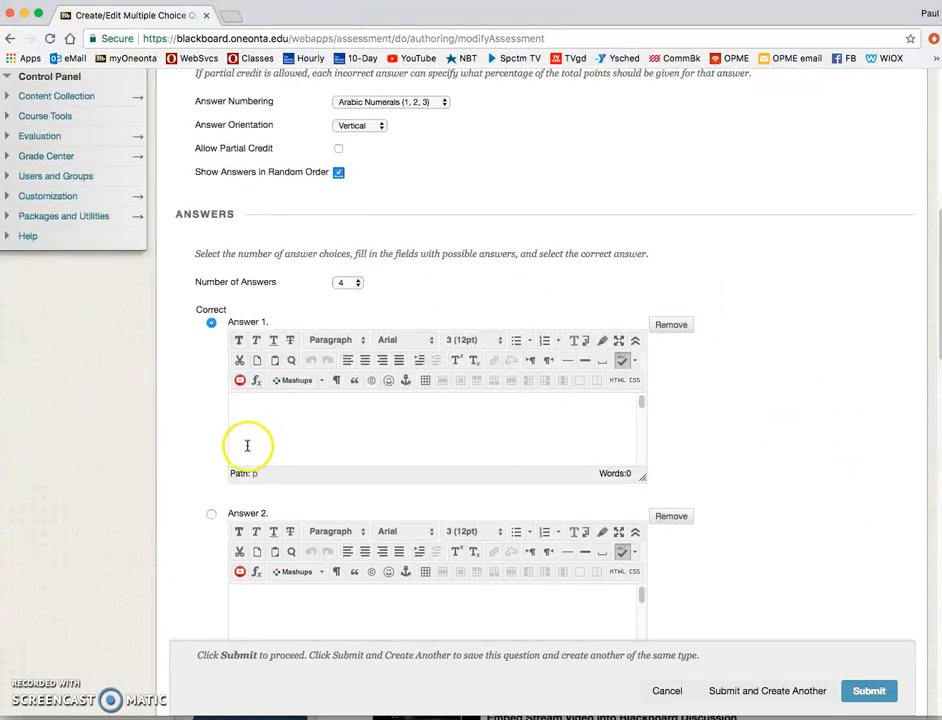
# Enter A as Answer 2 and mark it correct, and enter G as Answer 1
pyautogui.click(212, 516)
pyautogui.click(395, 597)
pyautogui.write('A')
pyautogui.click(332, 435)
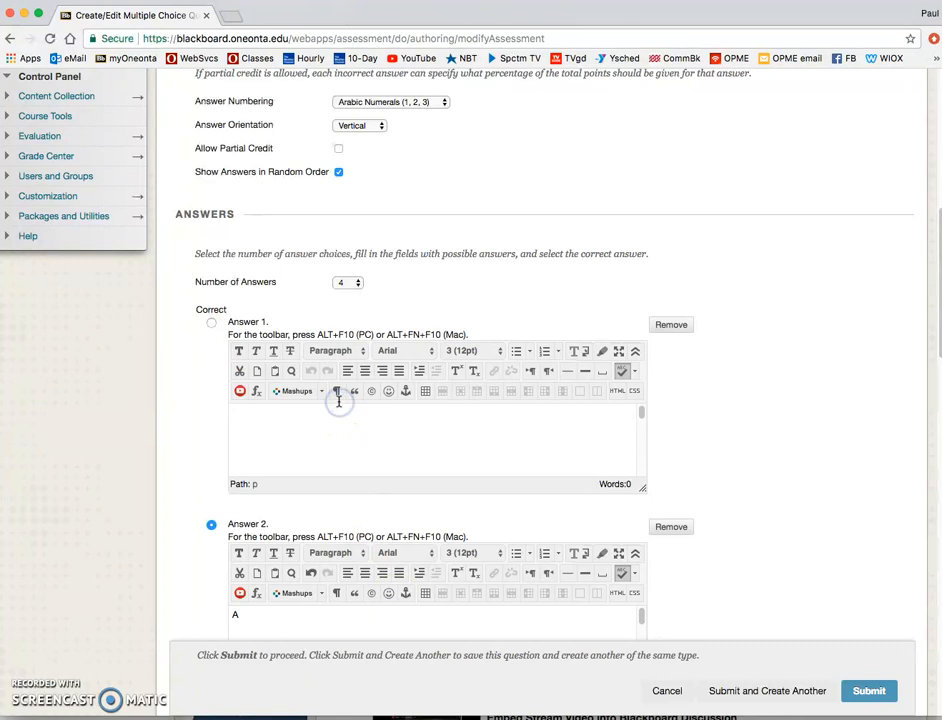
pyautogui.write('G')
# Enter C as Answer 3 and F as Answer 4 of the multiple choice question
pyautogui.scroll(-5, 714, 438)
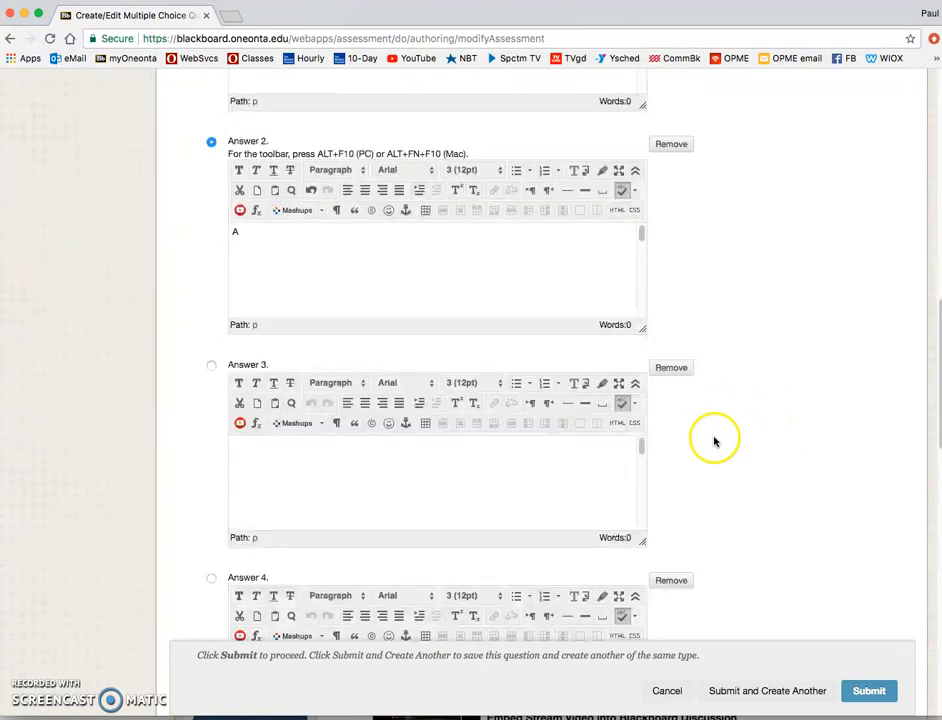
pyautogui.click(373, 446)
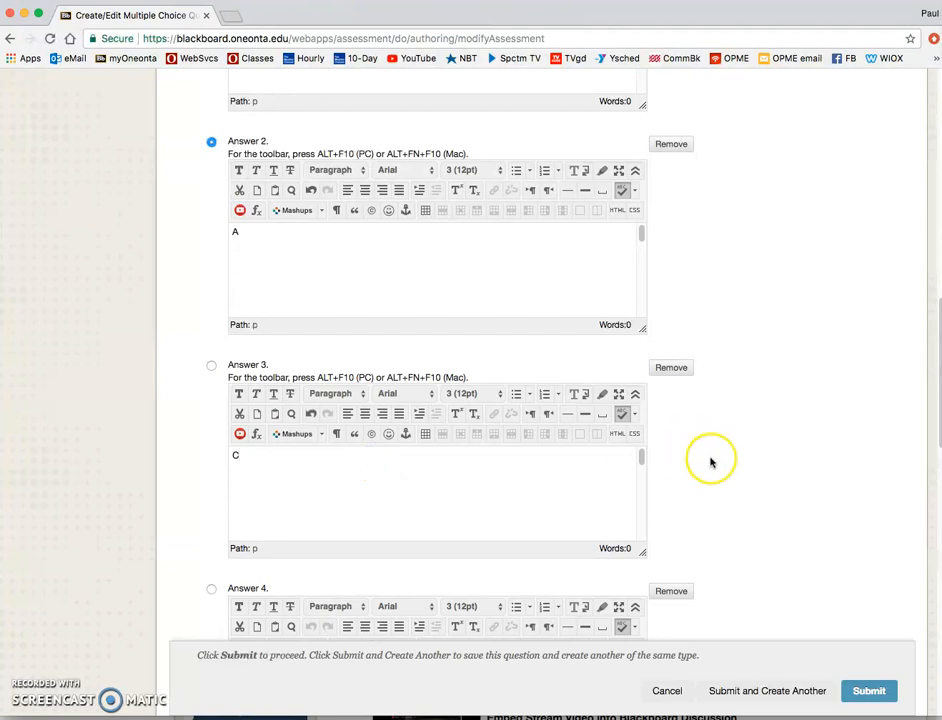
pyautogui.scroll(-3, 710, 462)
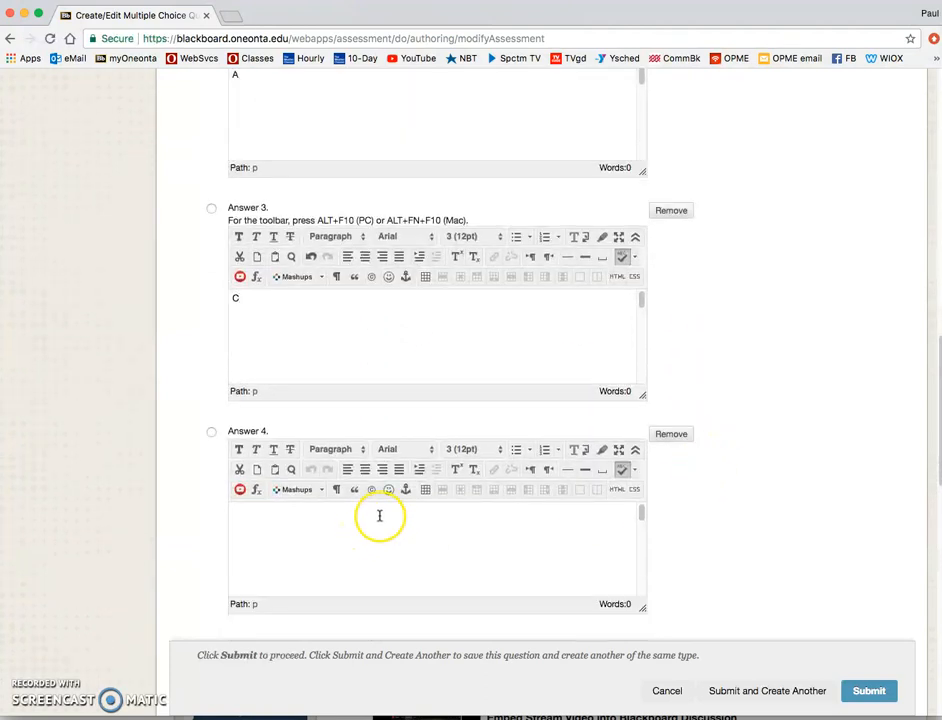
pyautogui.click(379, 513)
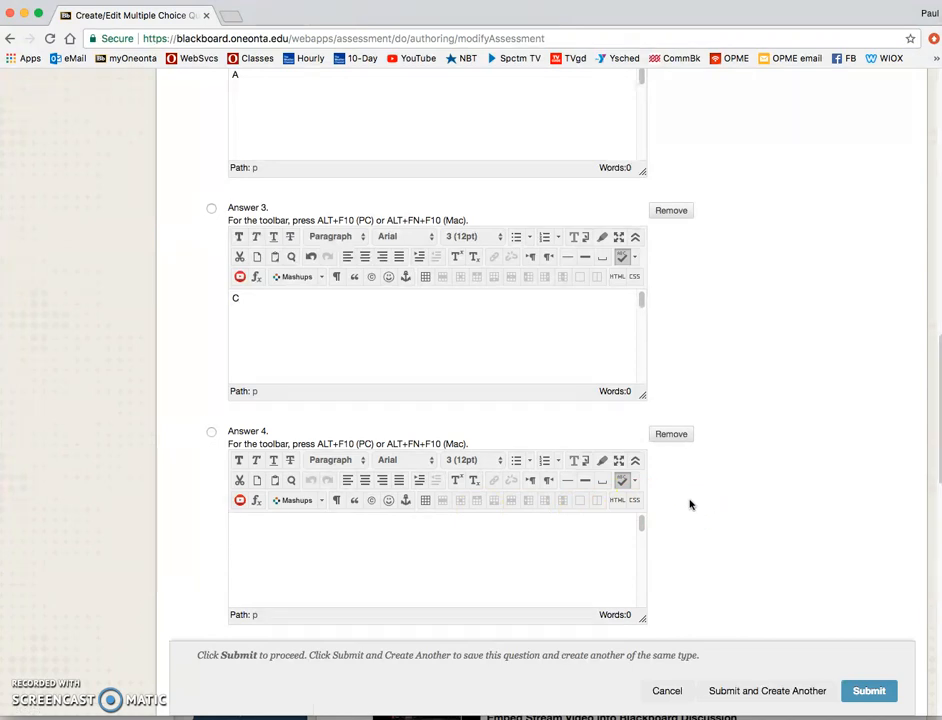
pyautogui.write('E')
# Review the question's answers and options along with its feedback, categories and keywords, and instructor notes sections
pyautogui.scroll(5, 700, 505)
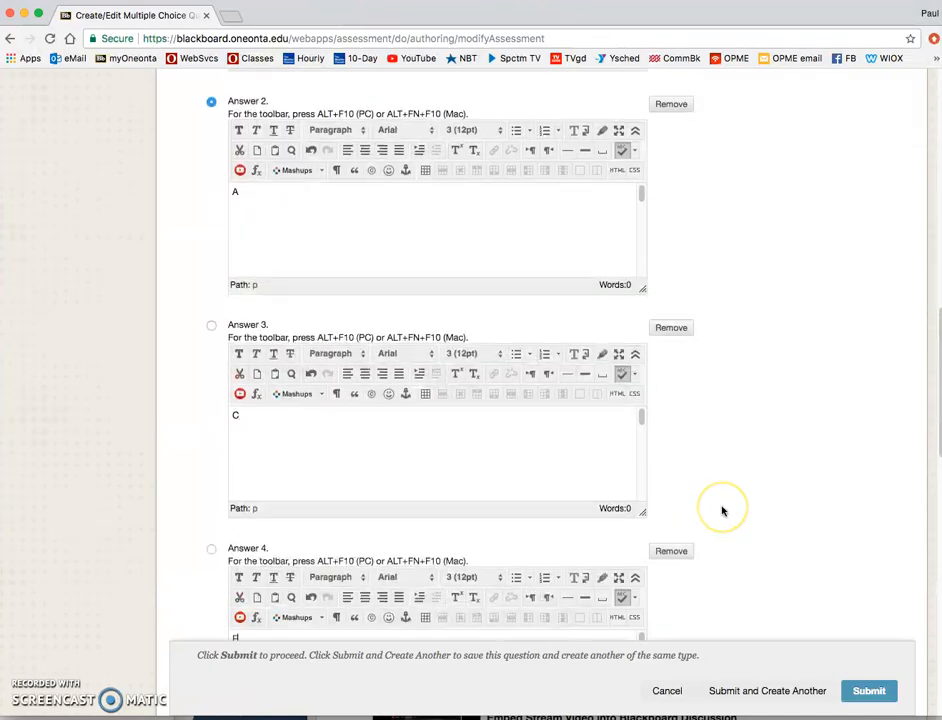
pyautogui.scroll(2, 722, 511)
pyautogui.scroll(-1, 722, 511)
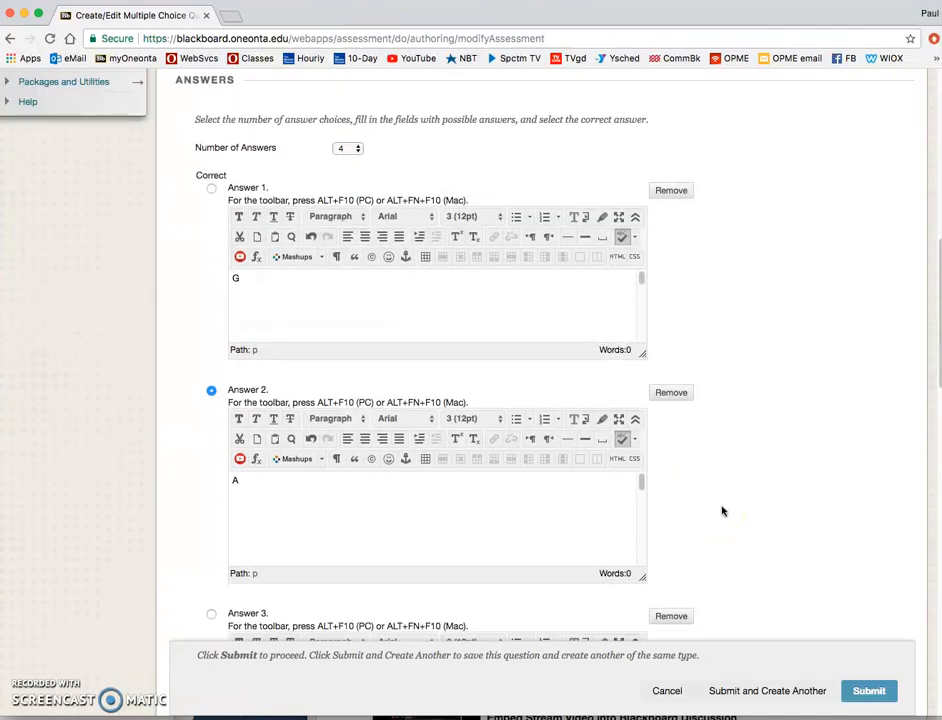
pyautogui.scroll(-10, 722, 511)
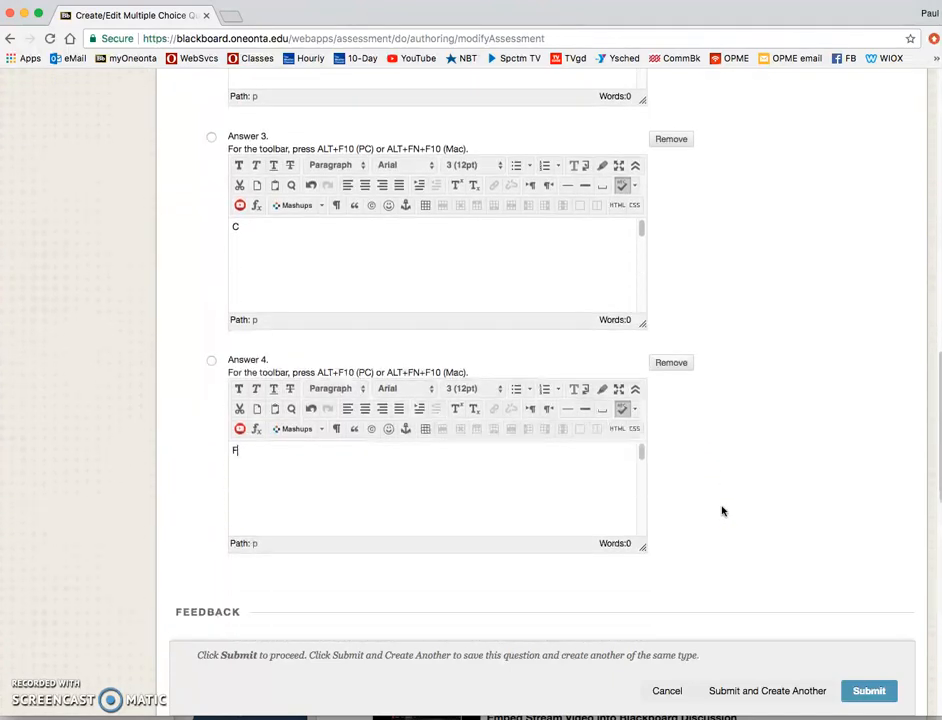
pyautogui.scroll(-8, 722, 511)
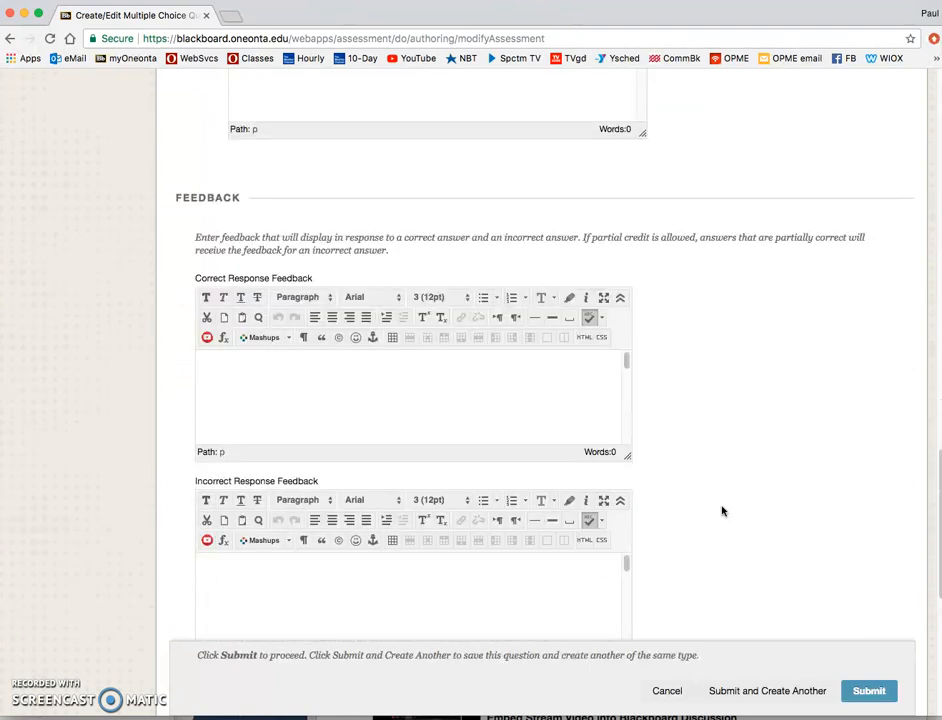
pyautogui.scroll(-5, 722, 511)
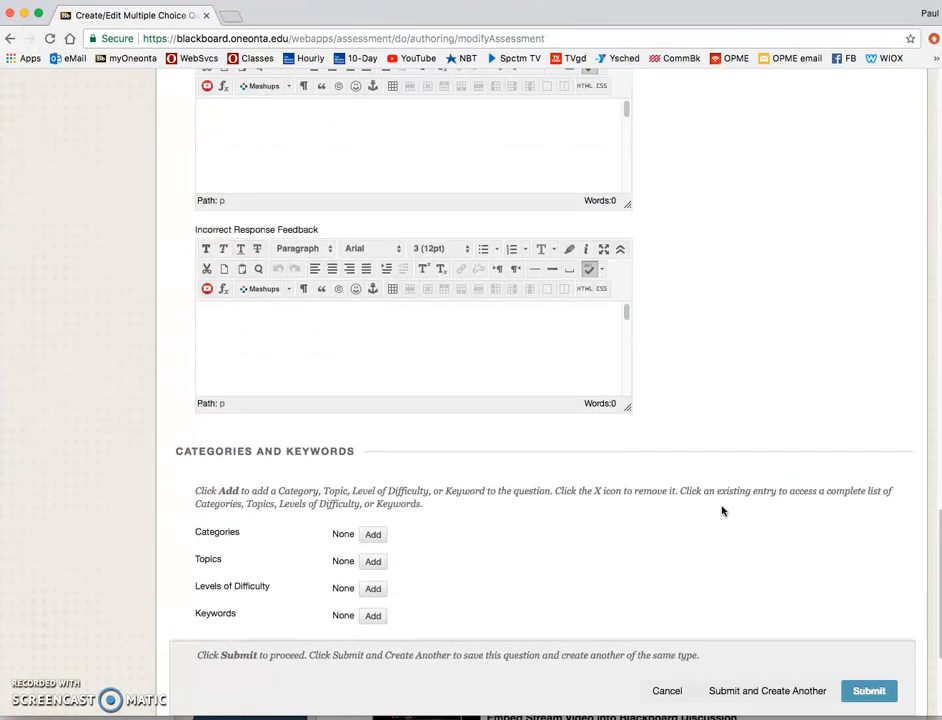
pyautogui.scroll(-4, 722, 511)
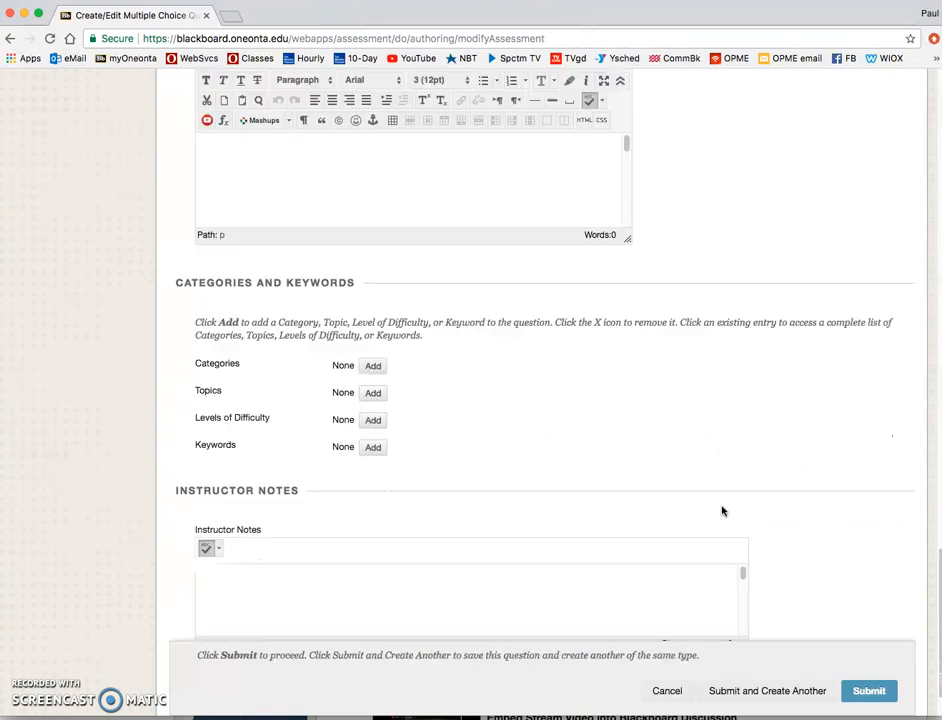
pyautogui.scroll(-2, 722, 511)
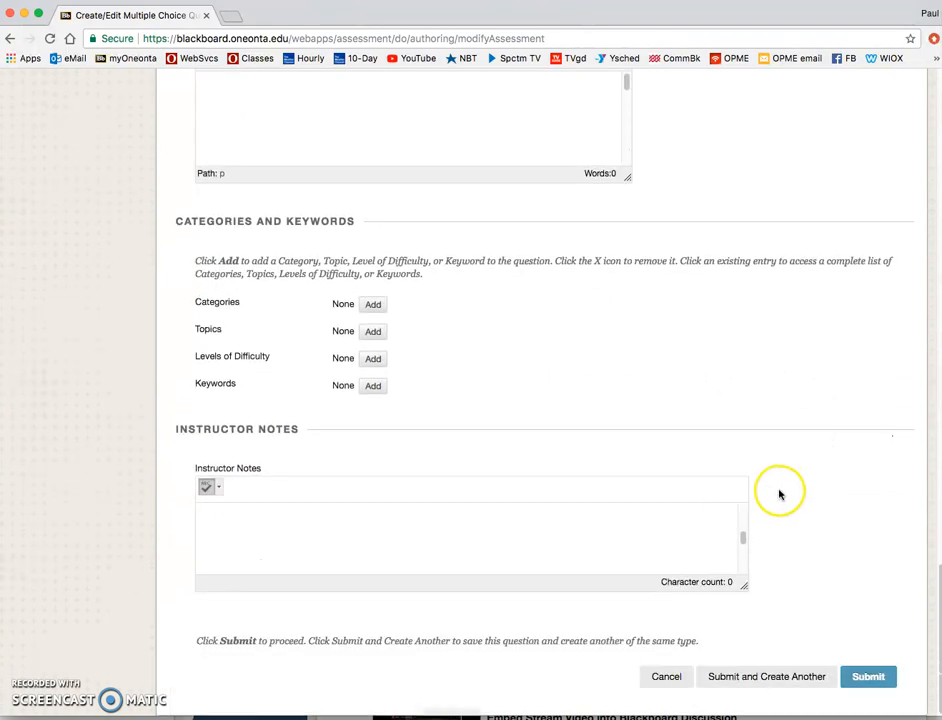
pyautogui.scroll(5, 776, 494)
pyautogui.scroll(5, 772, 498)
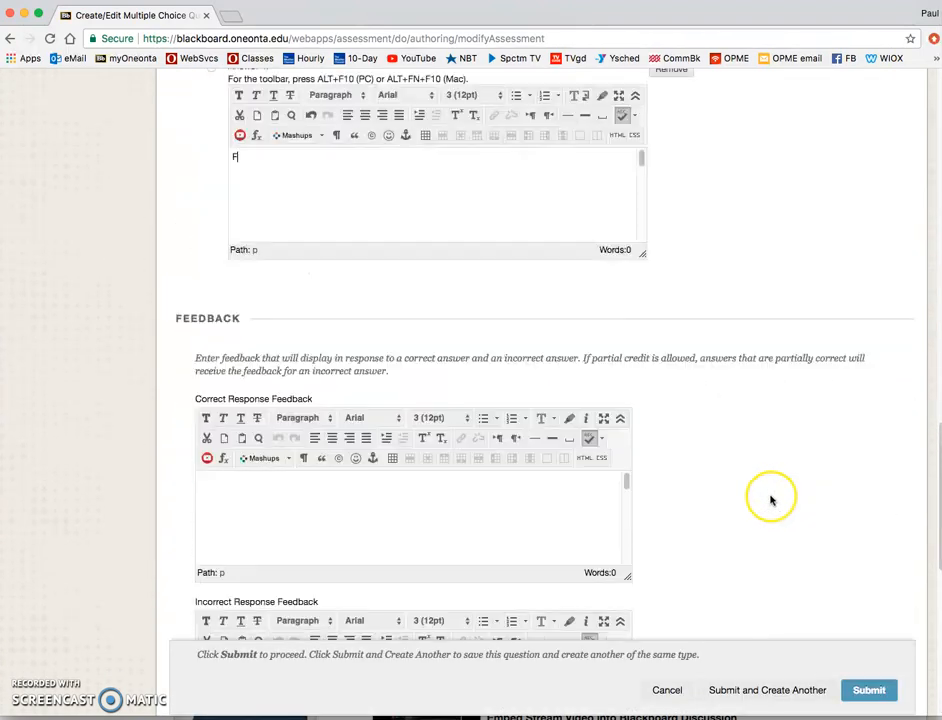
pyautogui.scroll(10, 771, 500)
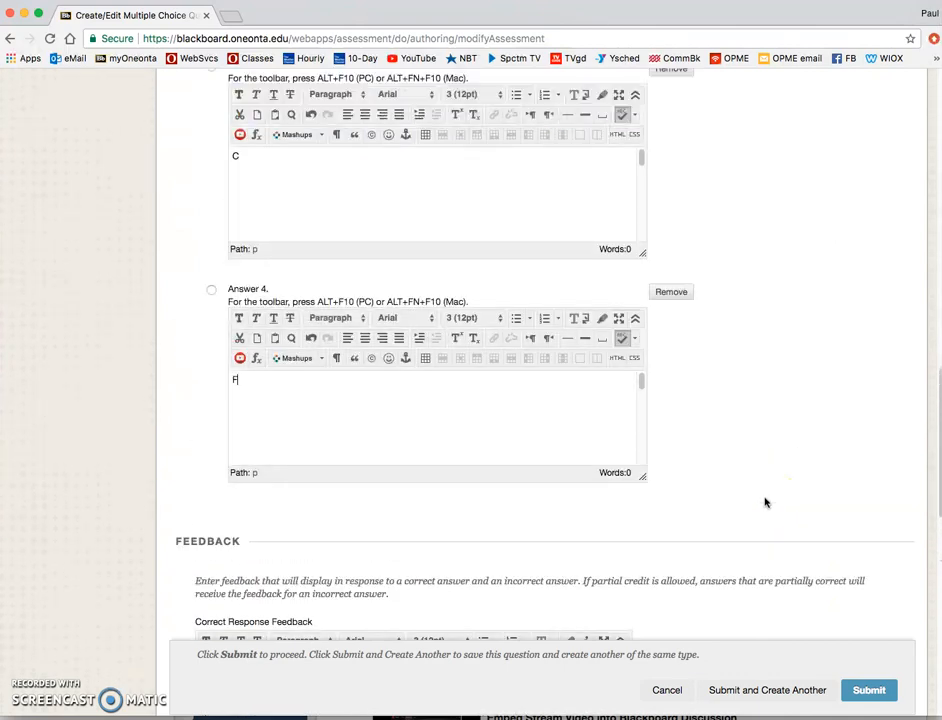
pyautogui.scroll(5, 765, 501)
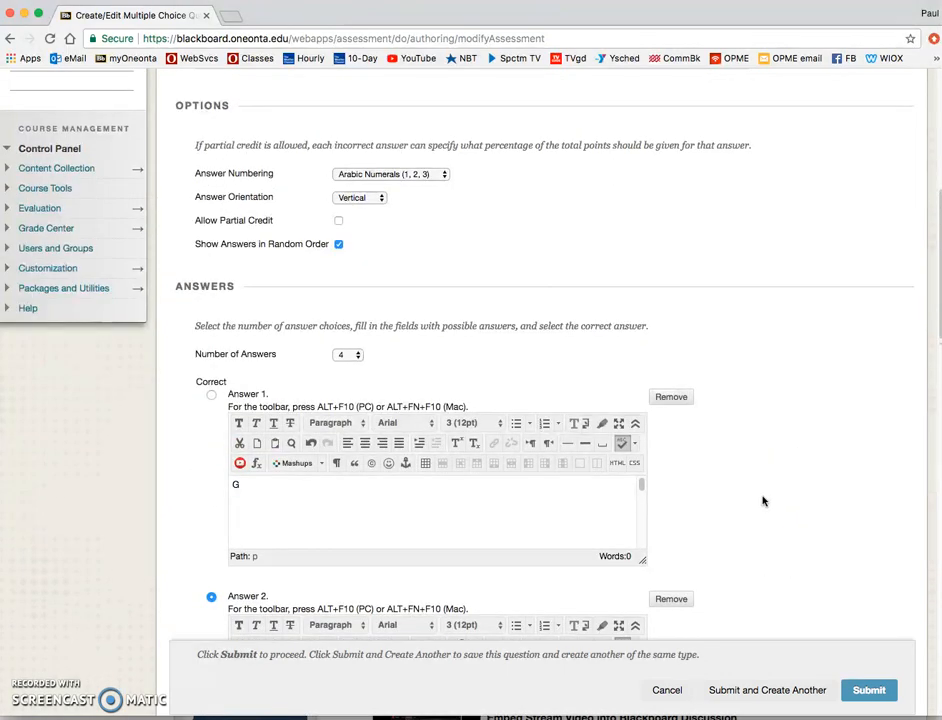
pyautogui.scroll(-20, 762, 501)
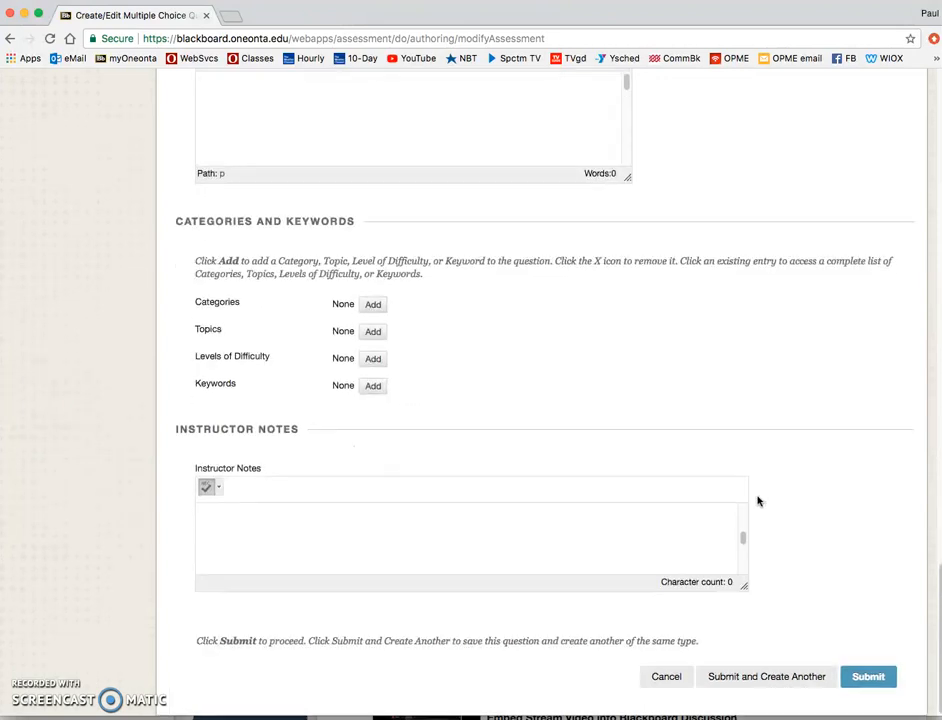
# Submit the multiple choice question and add the finished Music Theory Quiz #1 test to the Assignments area
pyautogui.click(866, 677)
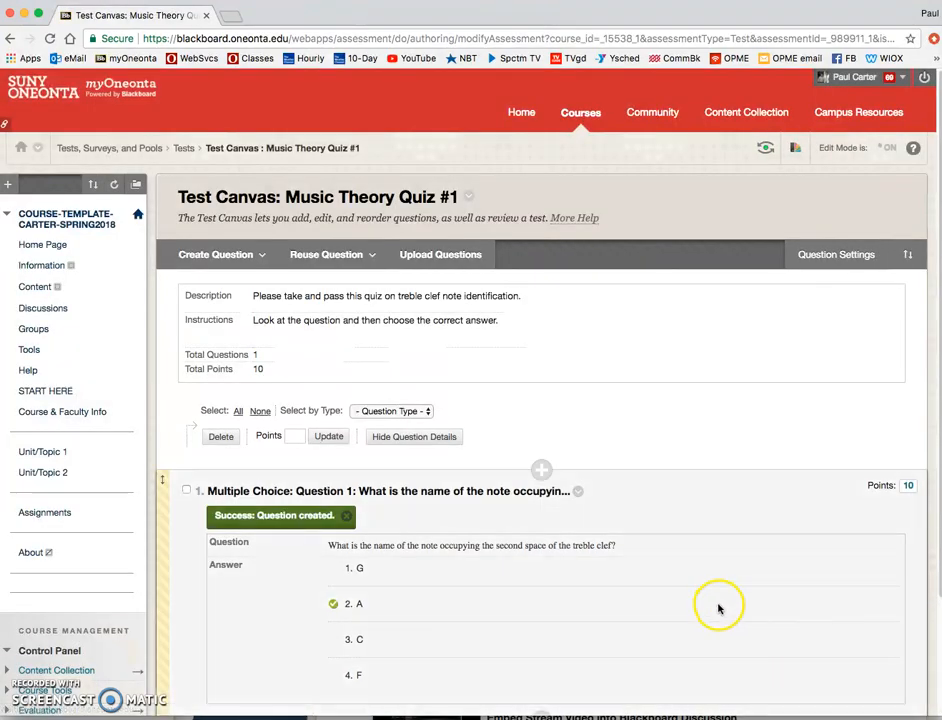
pyautogui.scroll(-3, 706, 598)
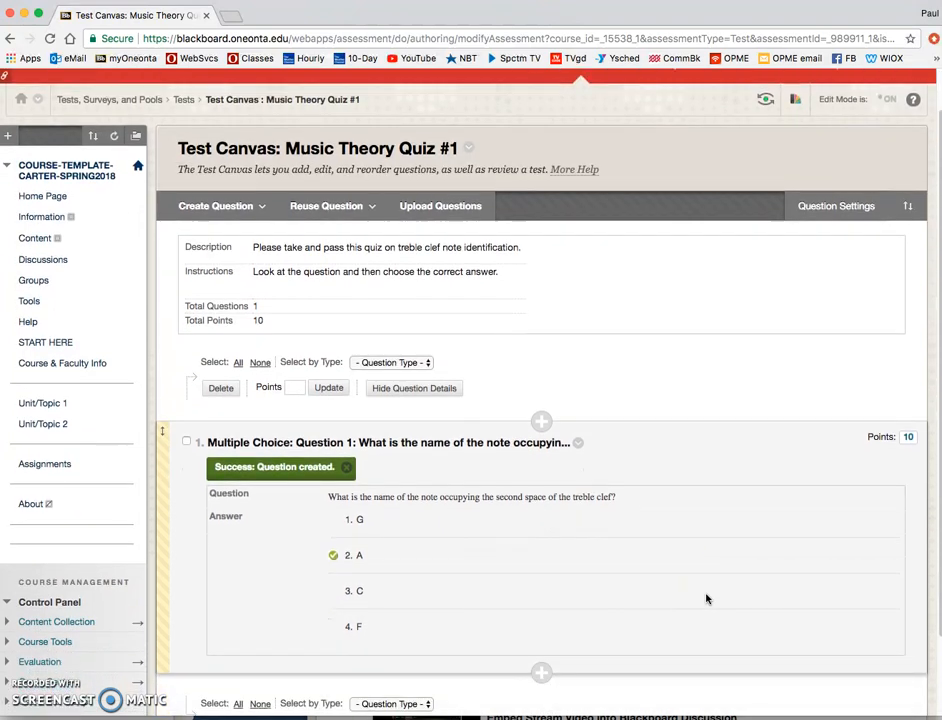
pyautogui.scroll(-1, 706, 598)
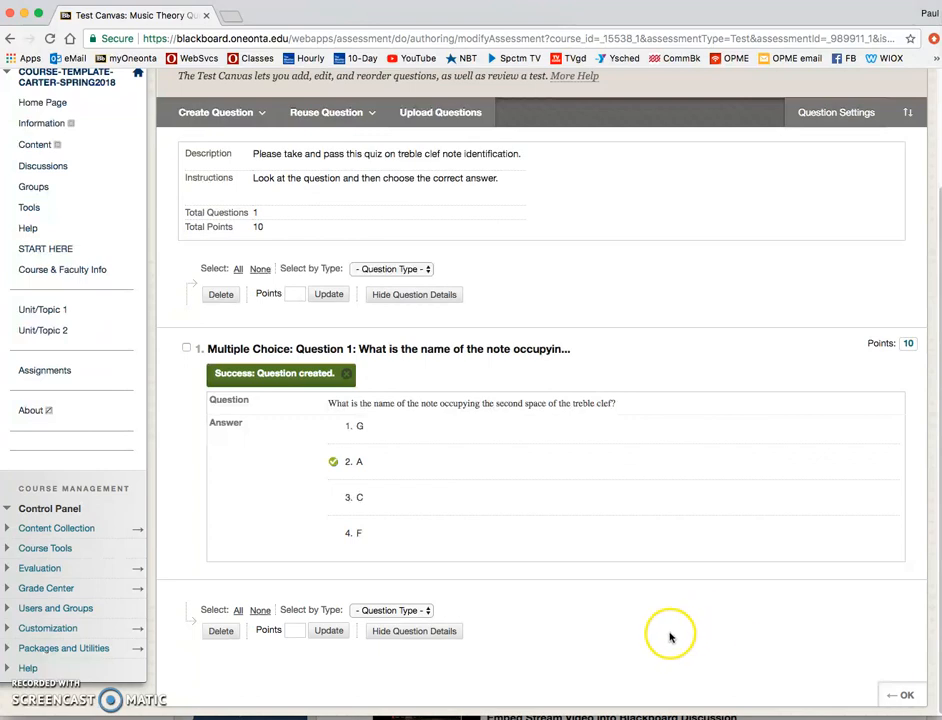
pyautogui.click(914, 704)
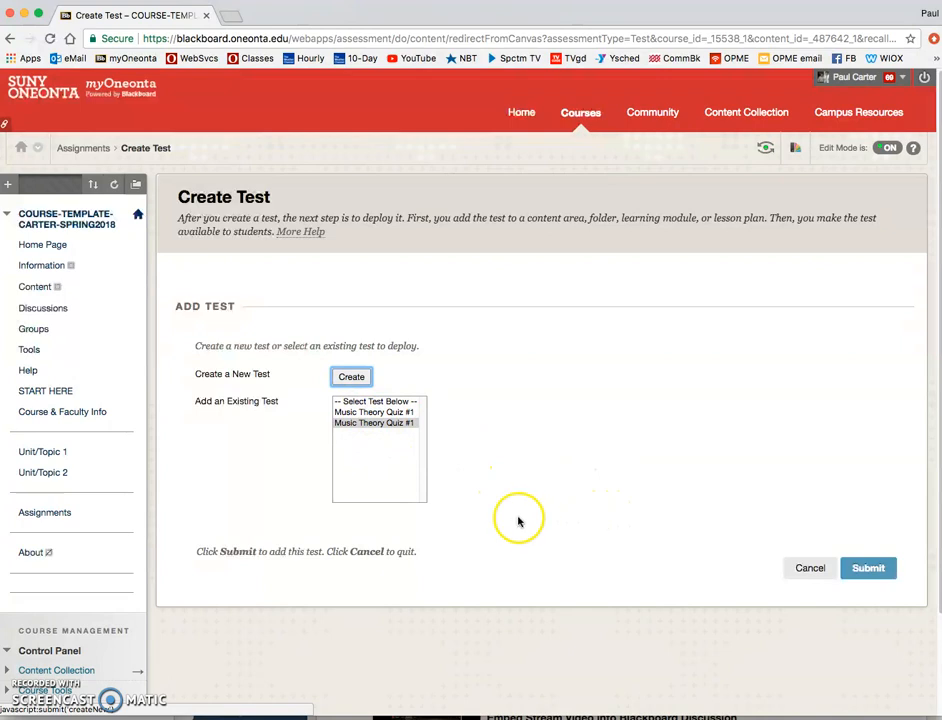
pyautogui.scroll(-3, 546, 530)
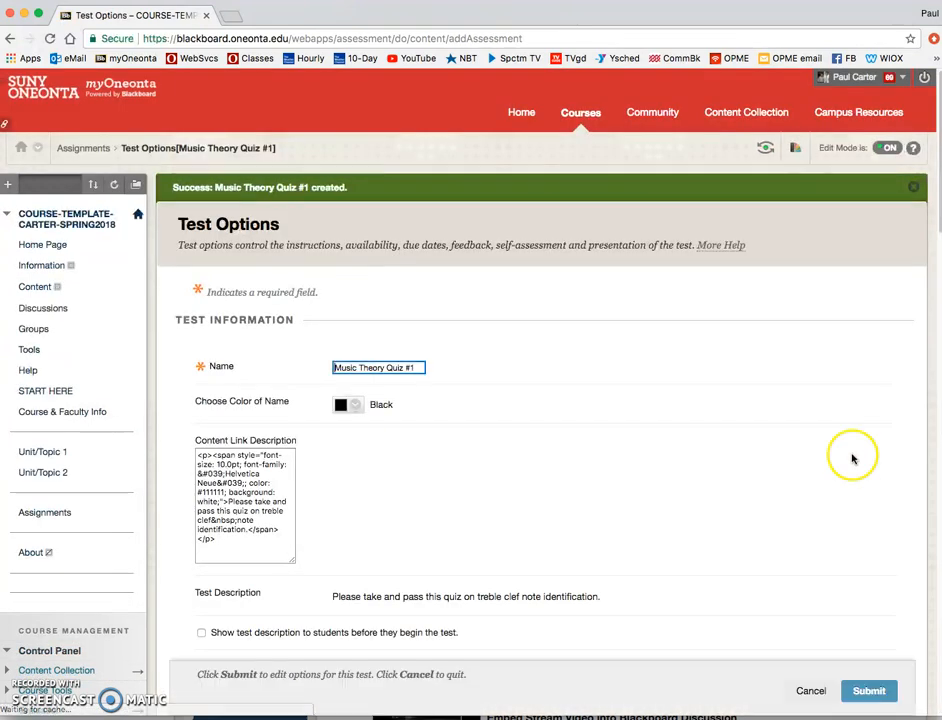
# Examine the quiz's test options, including timer, display dates, password, availability exceptions and due date
pyautogui.scroll(-2, 636, 490)
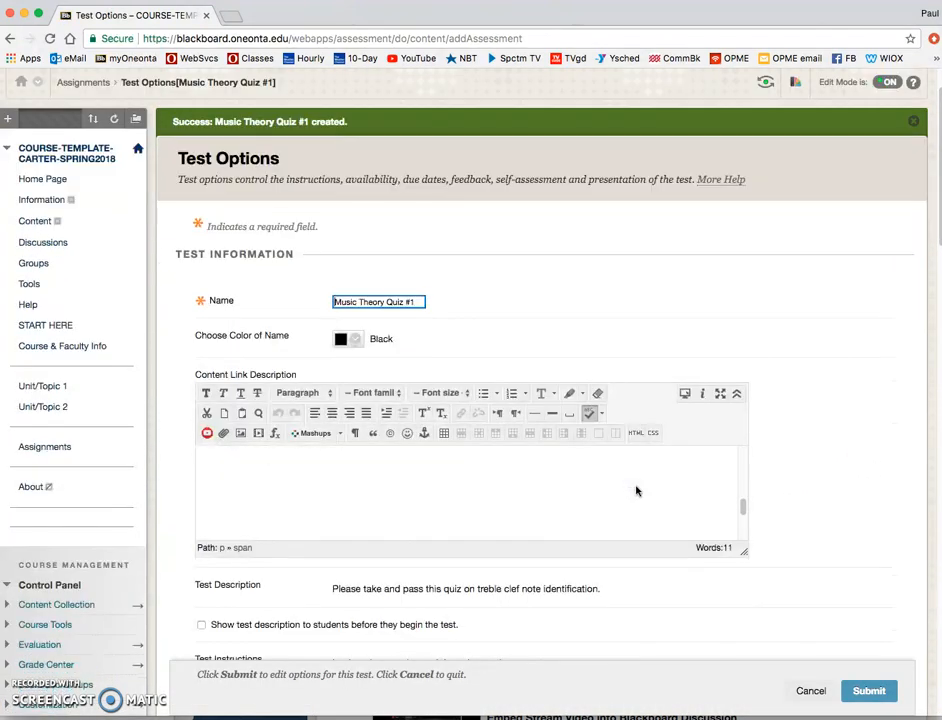
pyautogui.scroll(-10, 636, 490)
pyautogui.scroll(-8, 636, 490)
pyautogui.click(590, 485)
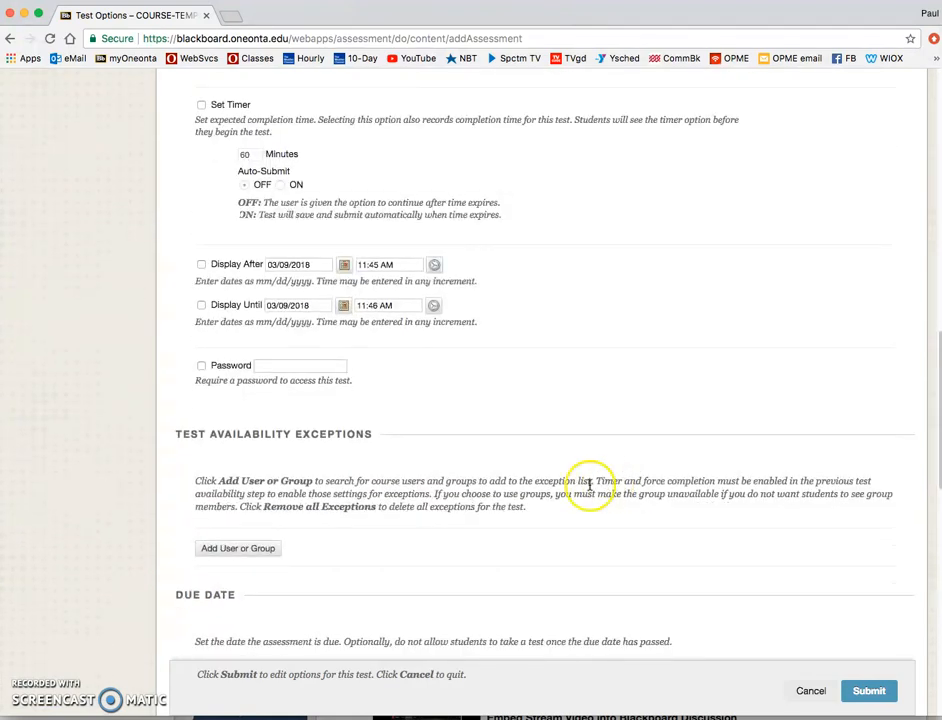
pyautogui.scroll(-20, 518, 456)
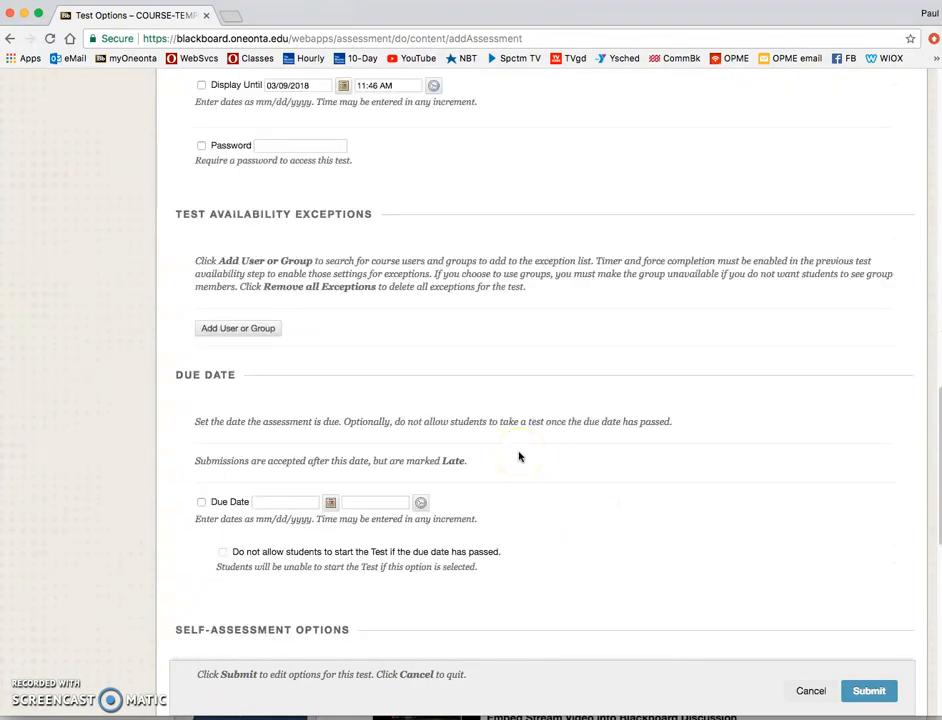
pyautogui.scroll(20, 520, 456)
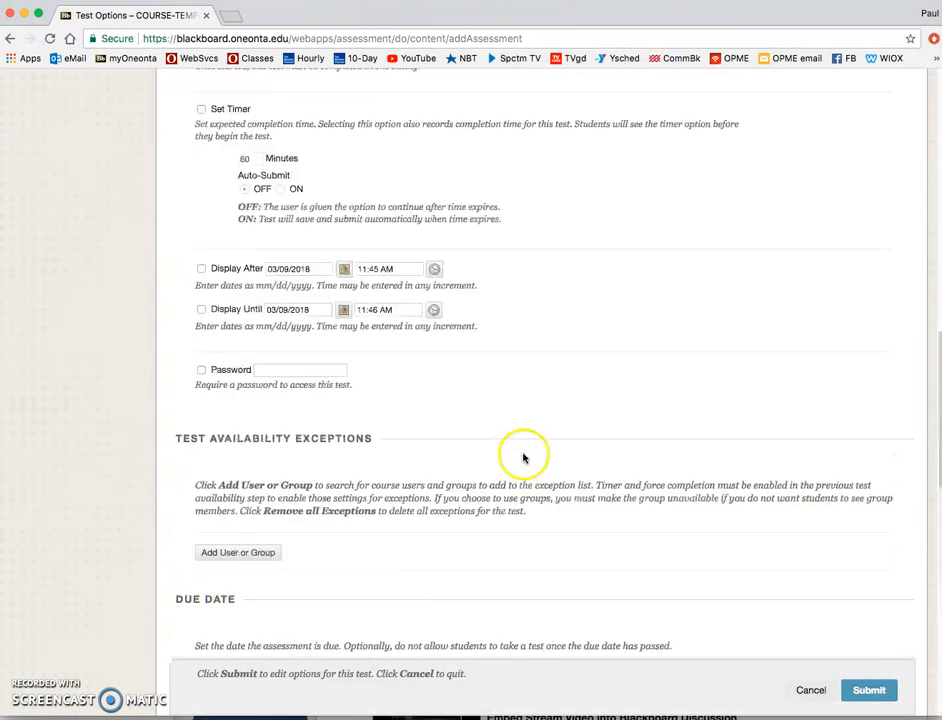